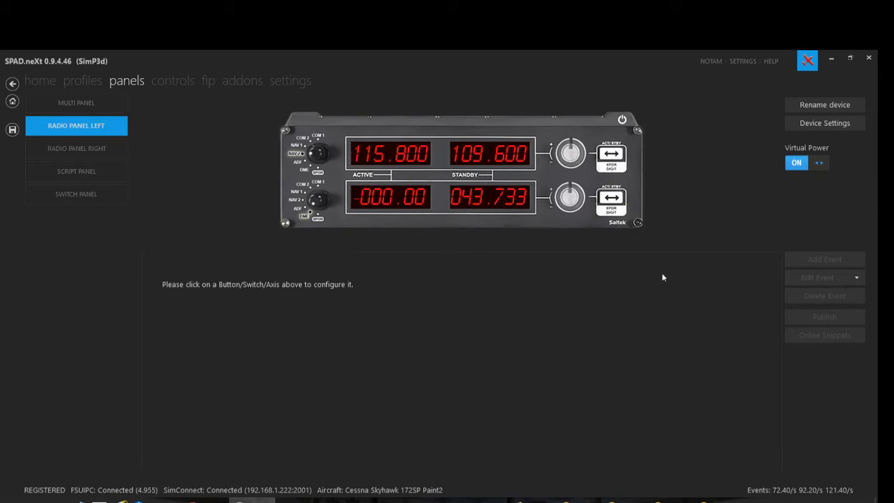
# Create a new profile named test from the SimP3d profile.
pyautogui.click(83, 80)
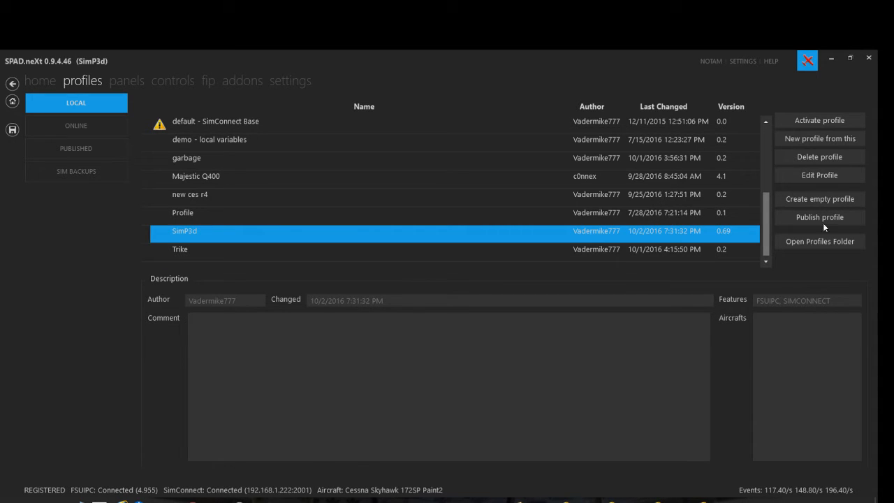
pyautogui.click(826, 138)
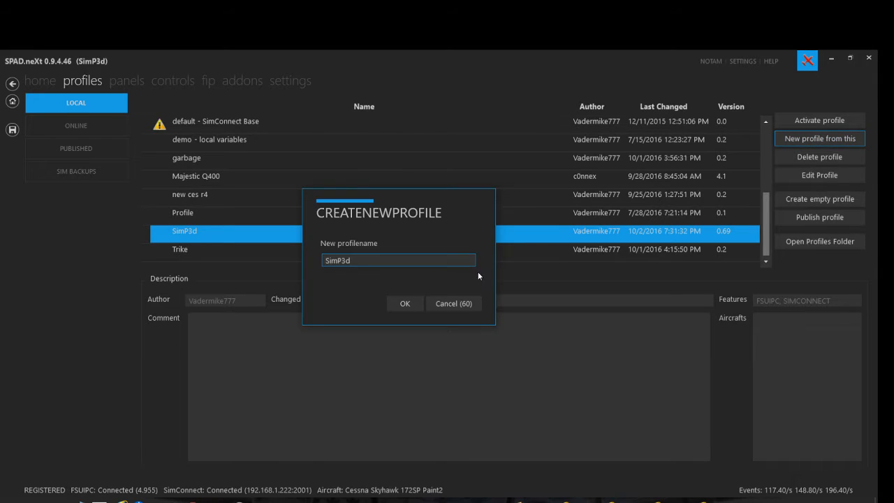
pyautogui.moveTo(408, 261); pyautogui.dragTo(221, 260)
pyautogui.write('test')
pyautogui.click(406, 304)
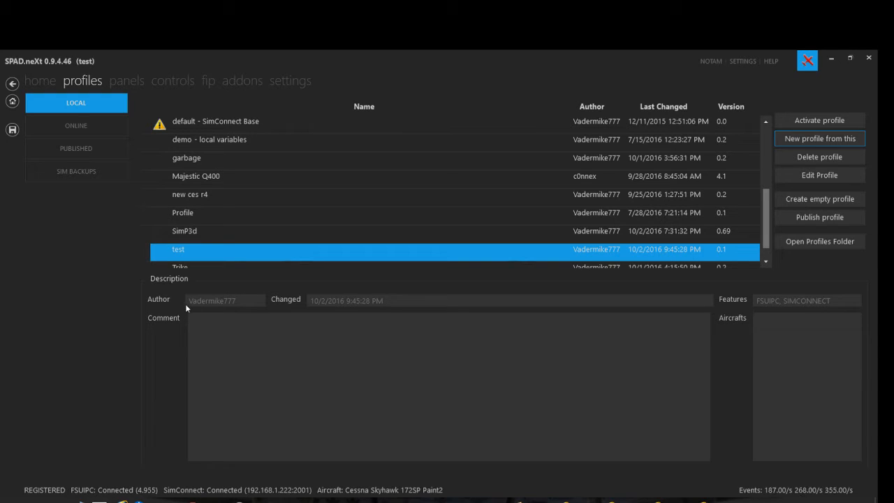
# Create a new profile named radio1 from the SimP3d profile.
pyautogui.scroll(-1, 246, 232)
pyautogui.scroll(3, 245, 232)
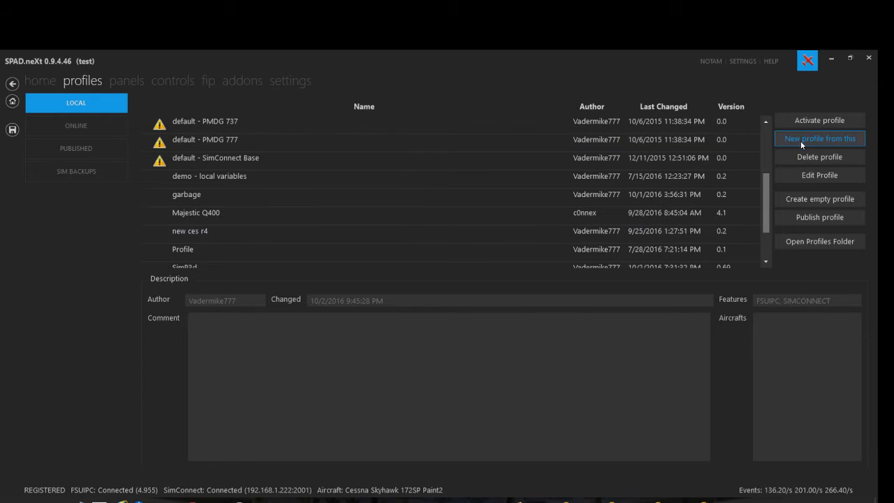
pyautogui.scroll(-1, 221, 221)
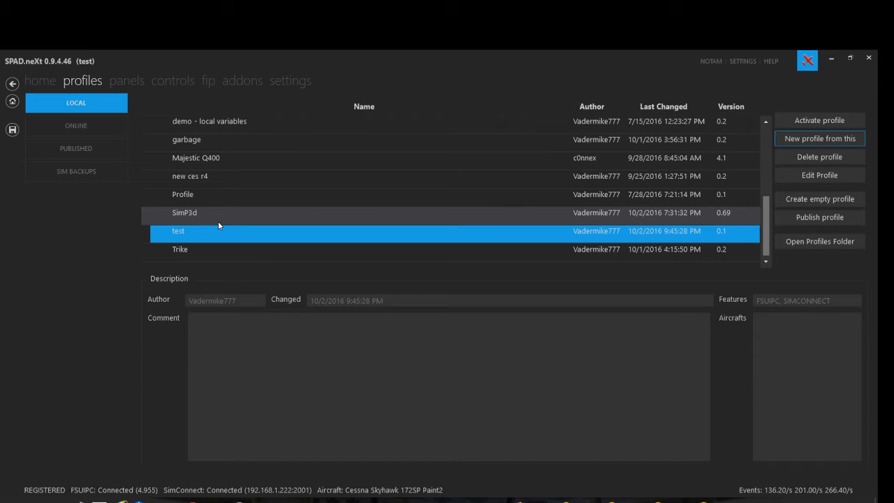
pyautogui.click(217, 213)
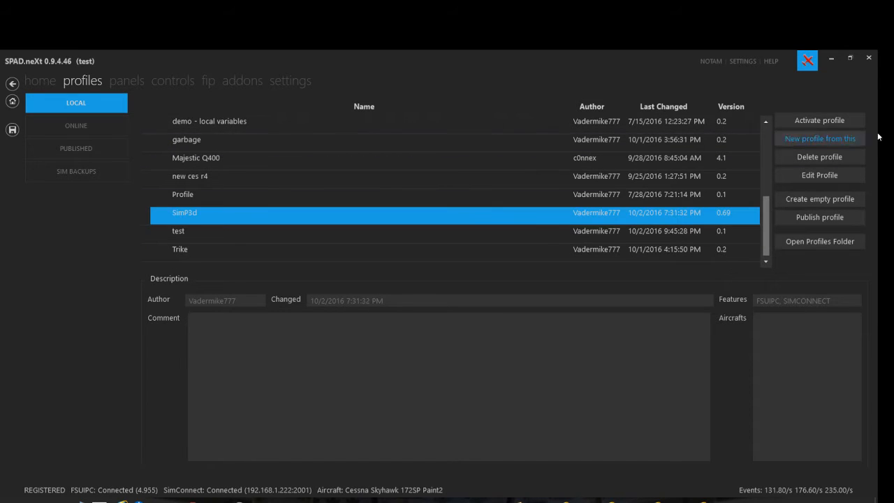
pyautogui.click(801, 137)
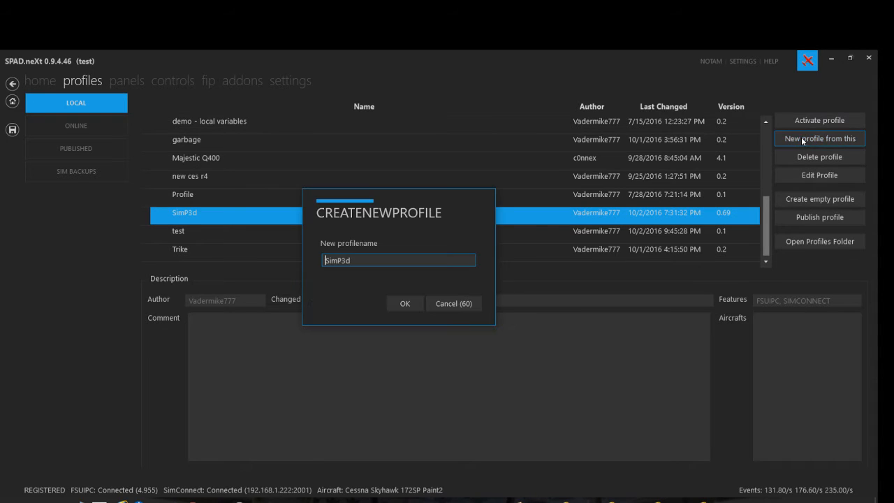
pyautogui.doubleClick(378, 263)
pyautogui.write('radio1')
pyautogui.click(418, 304)
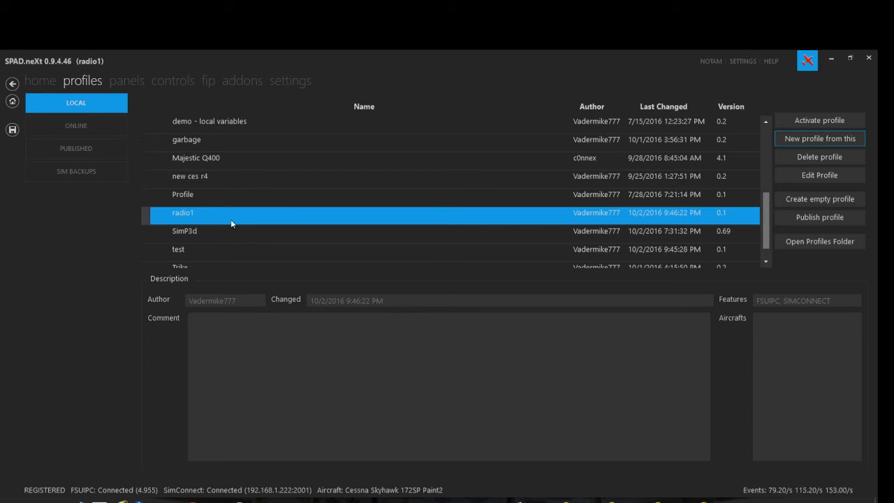
# Create another copy of the SimP3d profile under the name radio2.
pyautogui.click(226, 228)
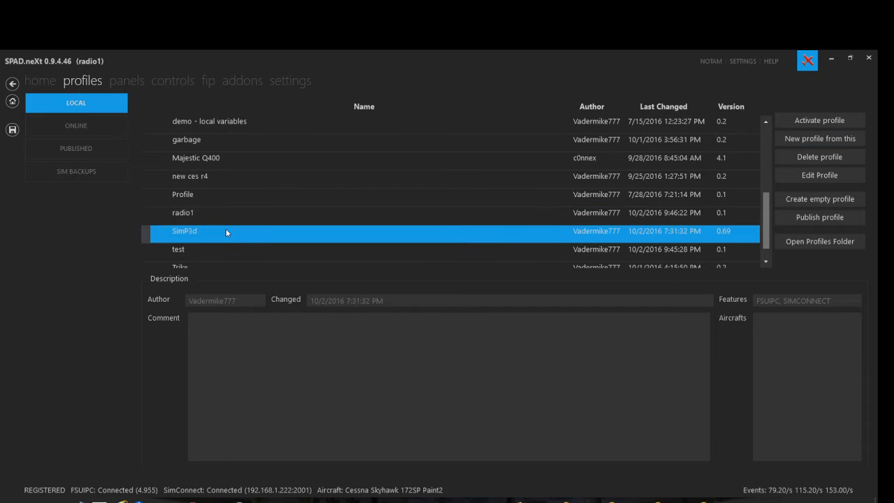
pyautogui.click(791, 139)
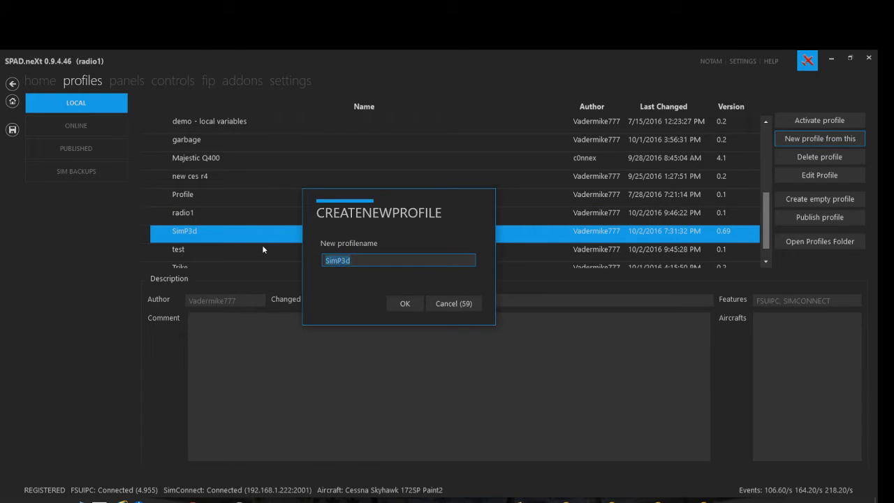
pyautogui.write('radio2')
pyautogui.click(399, 304)
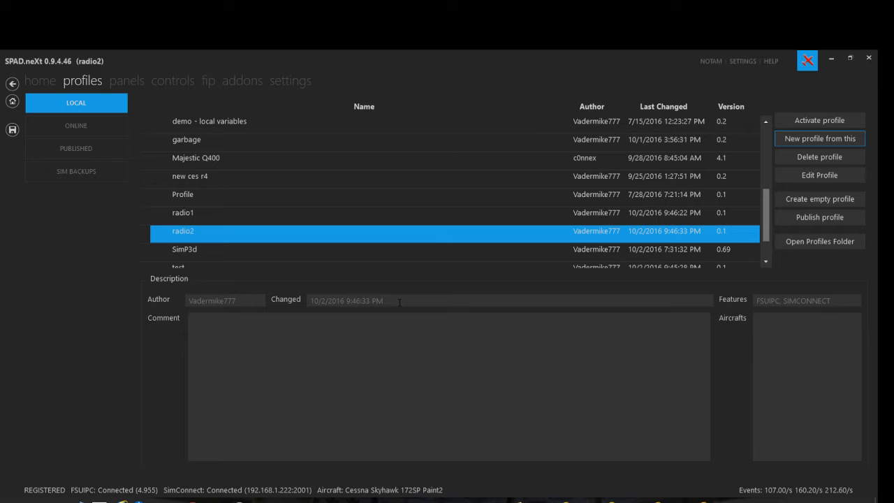
# Activate the radio1 profile and show the upper NAV2 selector's events on the left radio panel.
pyautogui.click(223, 213)
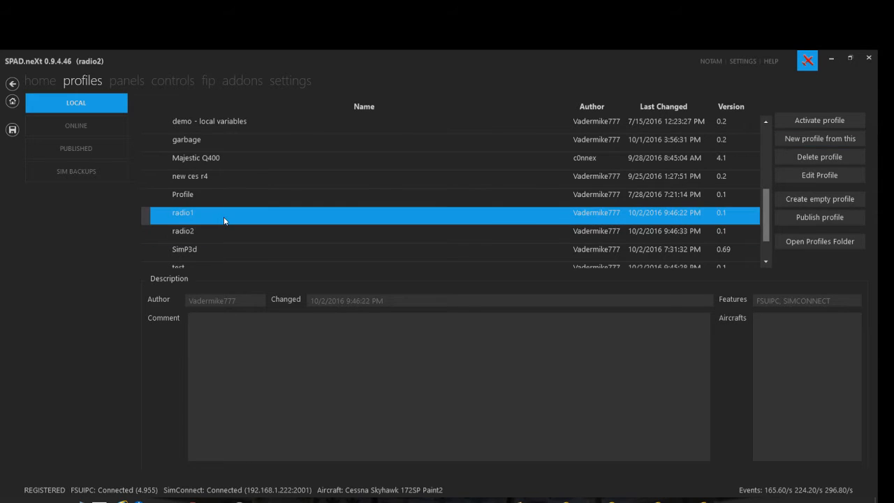
pyautogui.doubleClick(223, 217)
pyautogui.click(126, 81)
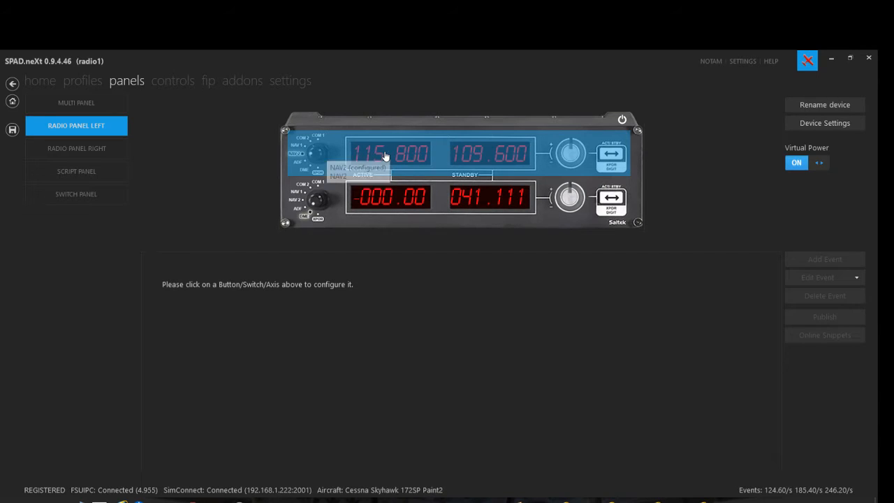
pyautogui.click(384, 155)
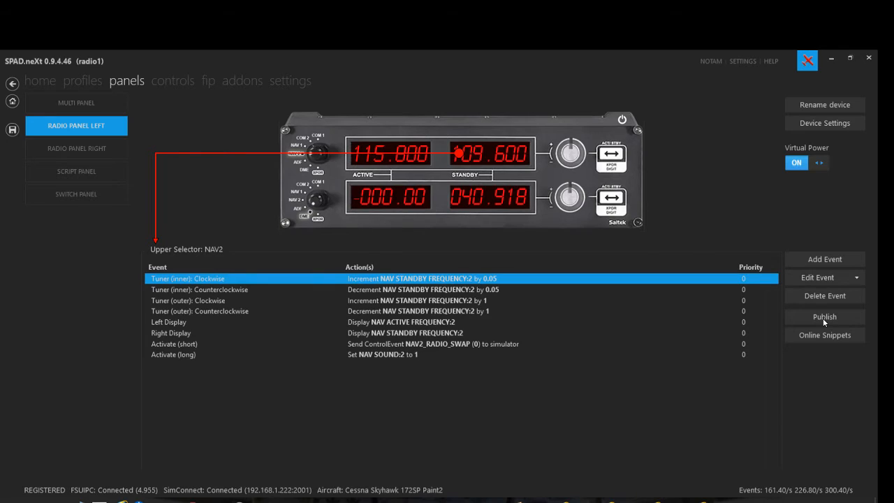
# Search the online snippets for "vader" across all devices and widen the name column to read the full titles.
pyautogui.click(826, 335)
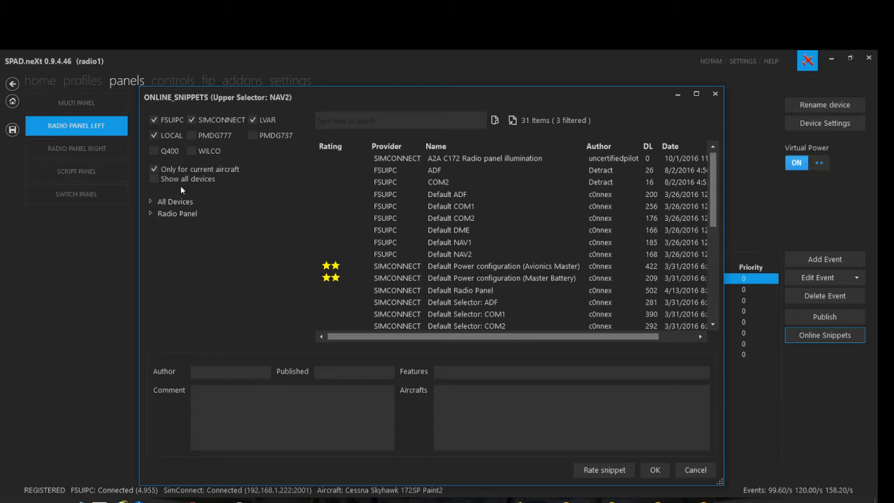
pyautogui.click(154, 179)
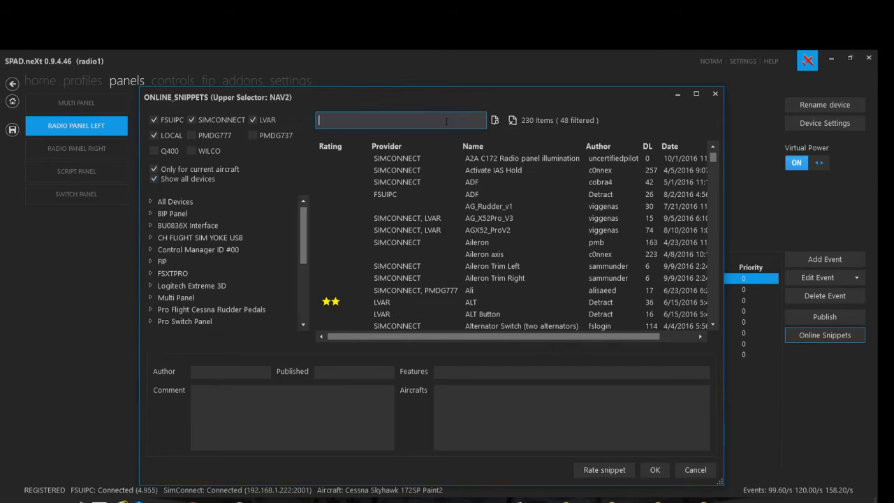
pyautogui.write('vad')
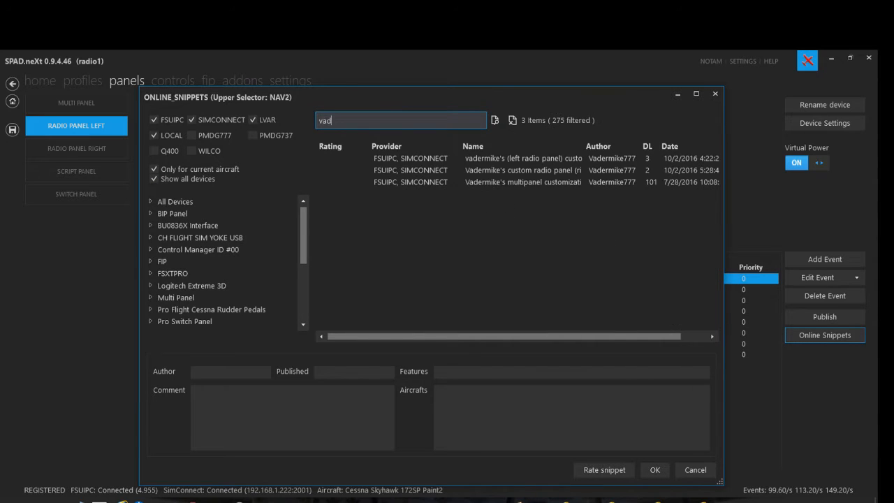
pyautogui.write('er')
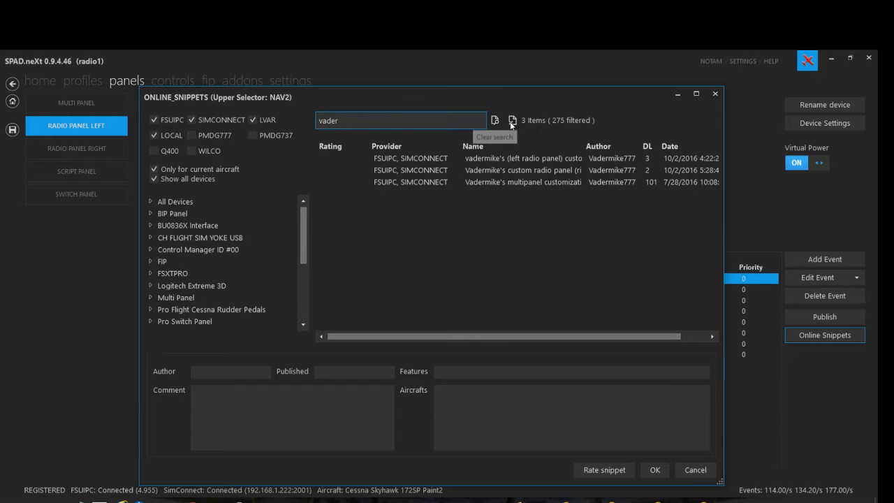
pyautogui.moveTo(584, 145); pyautogui.dragTo(653, 144)
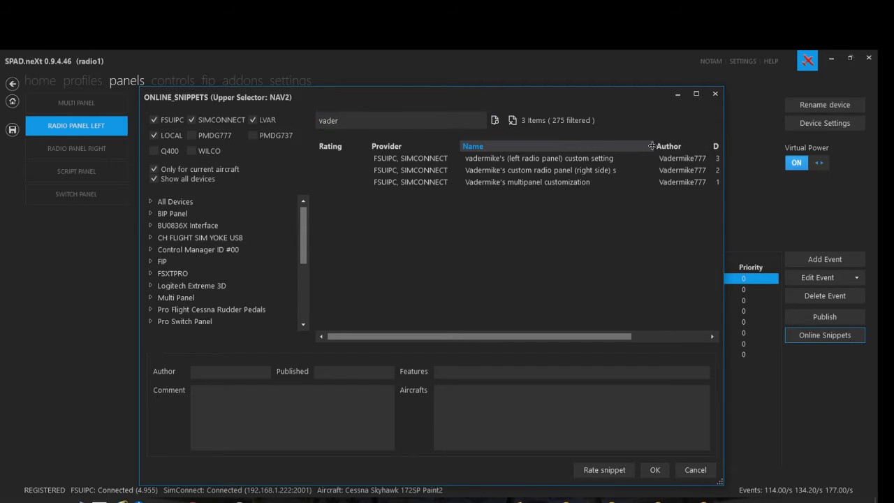
# Load the custom left radio panel snippet into radio1, replacing all of the device's events, and save the profile.
pyautogui.doubleClick(519, 159)
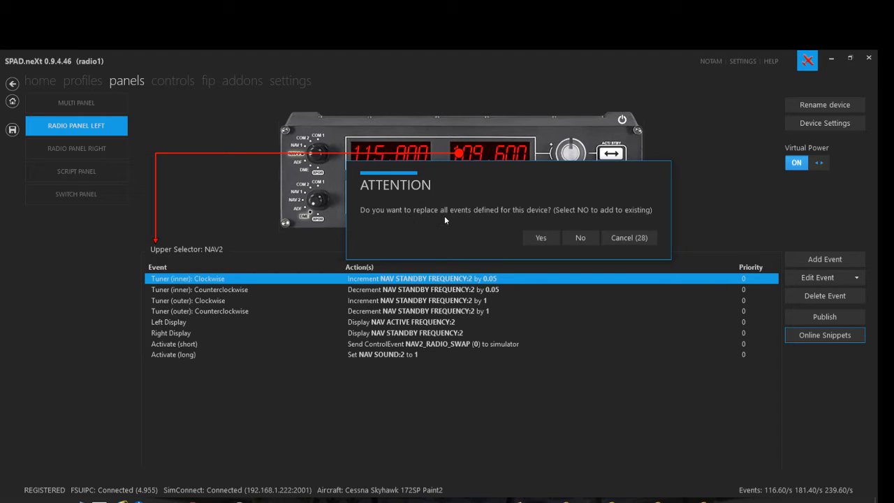
pyautogui.click(535, 240)
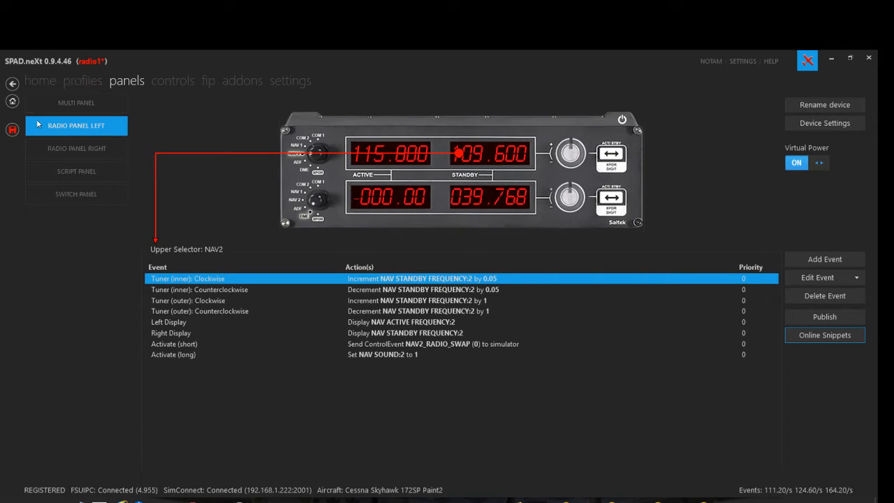
pyautogui.click(13, 130)
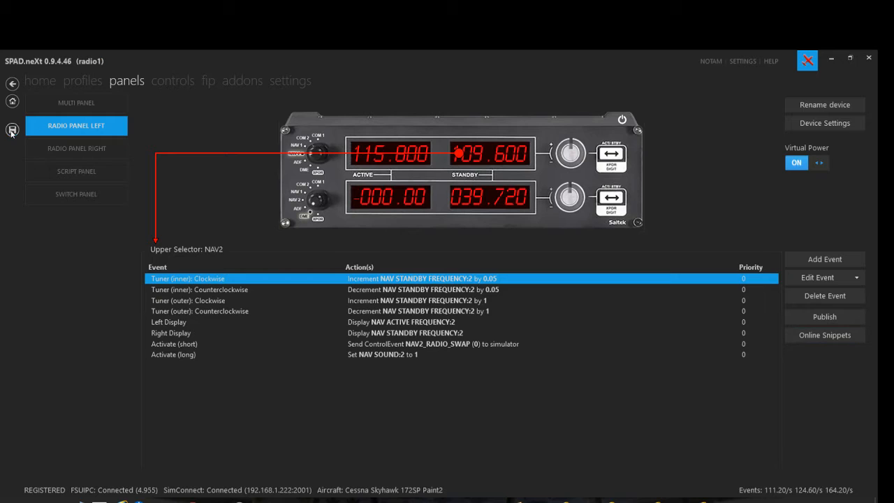
# Activate the radio2 profile and show the upper NAV2 selector's events on the left radio panel.
pyautogui.click(76, 78)
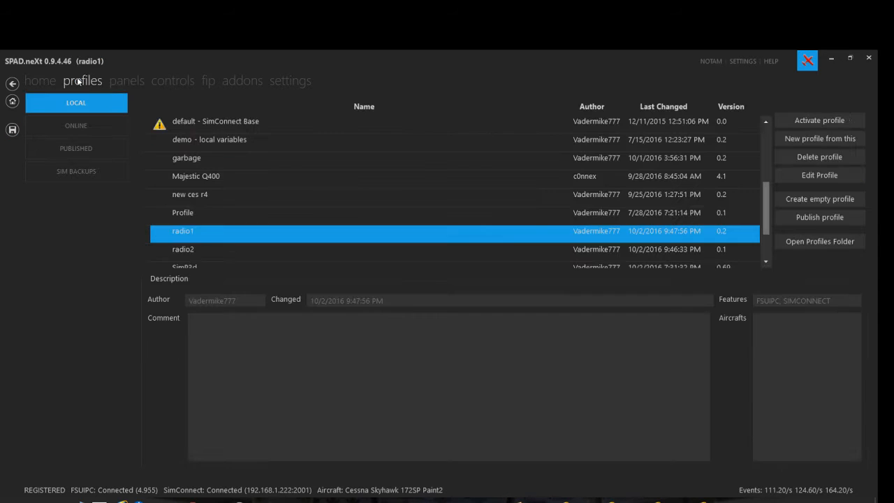
pyautogui.click(187, 251)
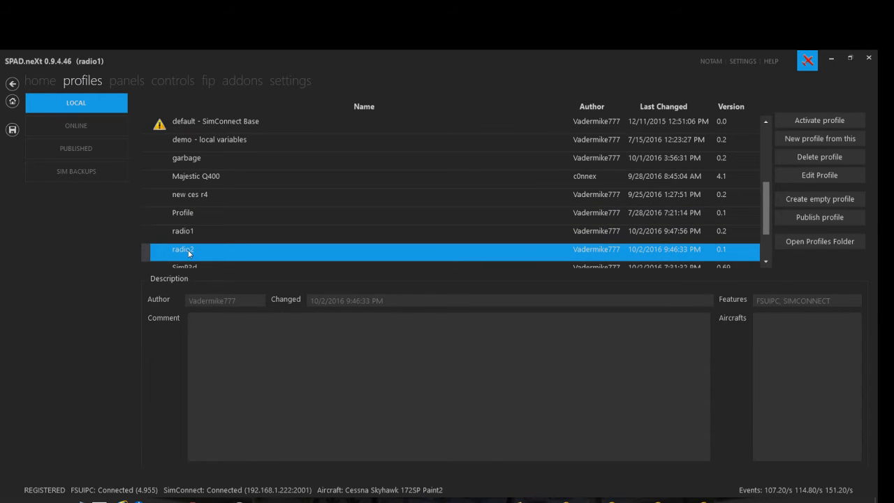
pyautogui.doubleClick(189, 253)
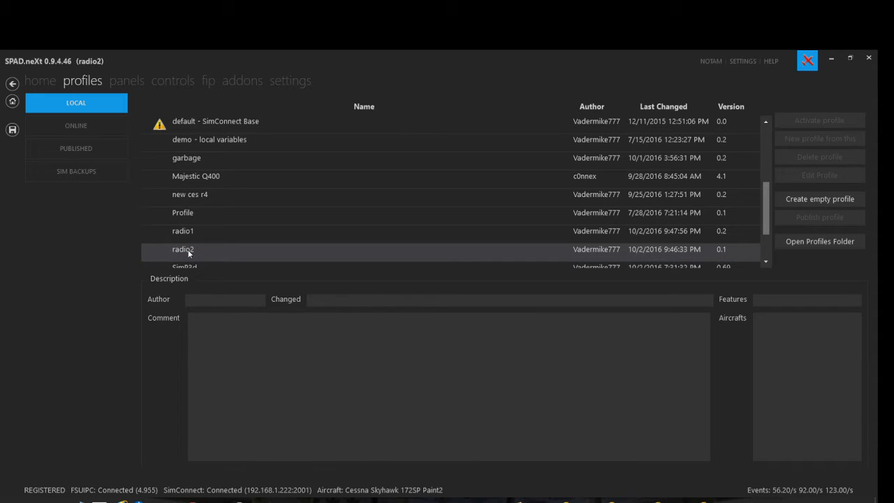
pyautogui.click(129, 79)
pyautogui.click(439, 163)
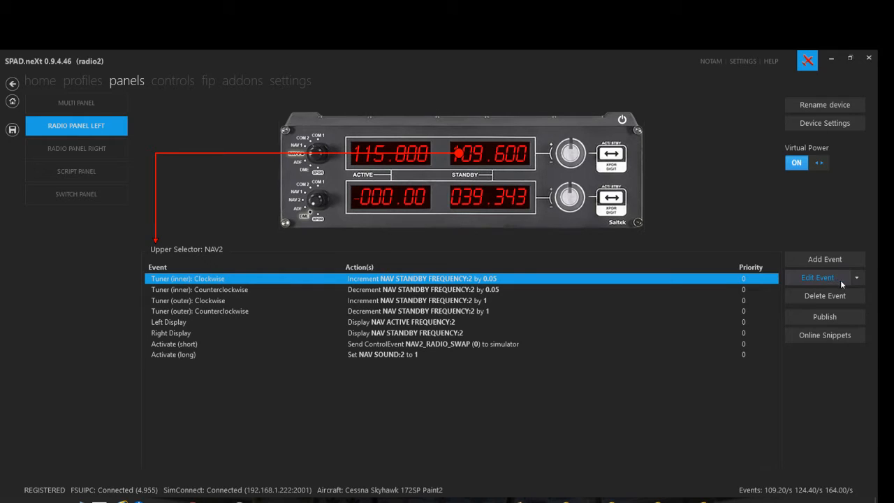
# Search the online snippets for "vader" with the radio2 profile active.
pyautogui.click(827, 335)
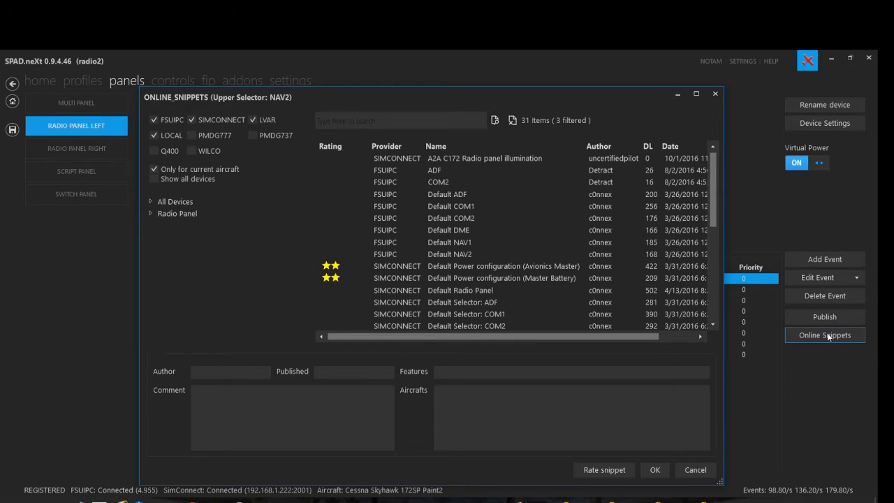
pyautogui.click(401, 122)
pyautogui.write('vader')
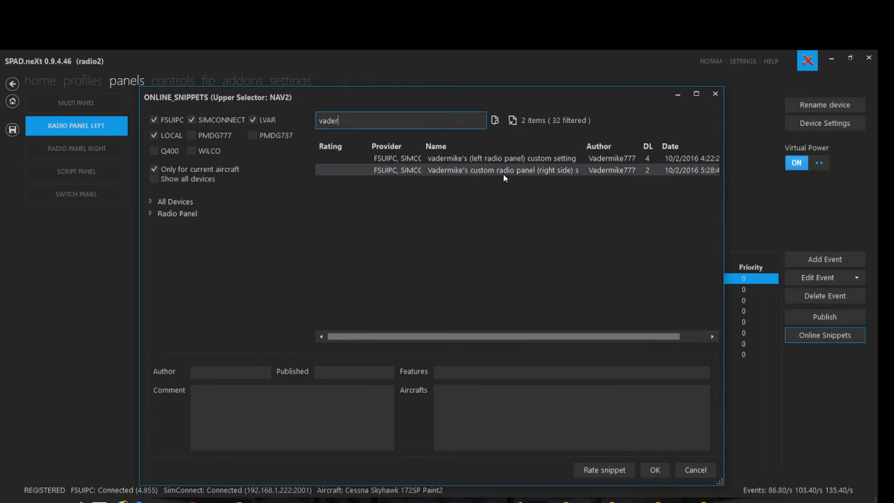
# Load the custom radio panel (right side) snippet into radio2, replacing all of the device's events, and save the profile.
pyautogui.click(540, 170)
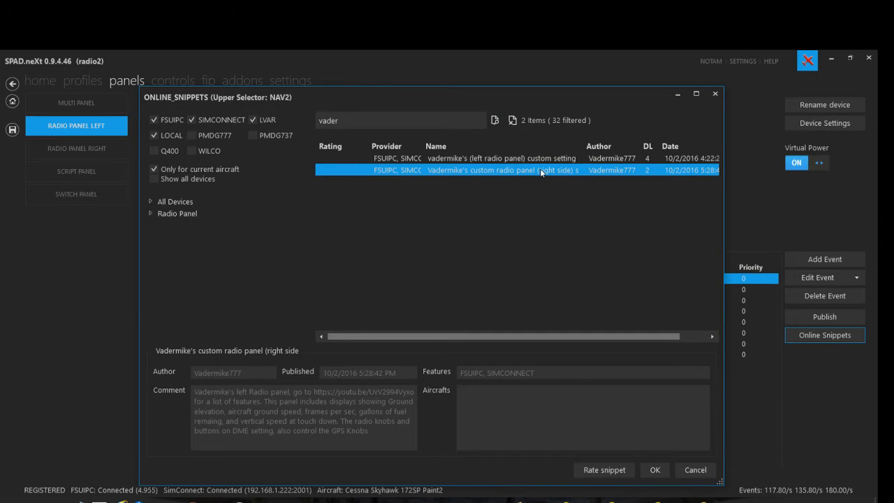
pyautogui.doubleClick(540, 168)
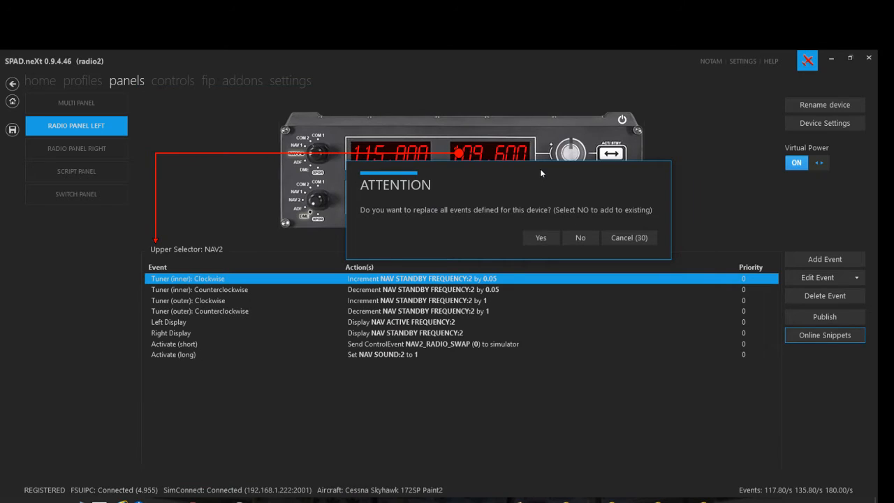
pyautogui.click(540, 238)
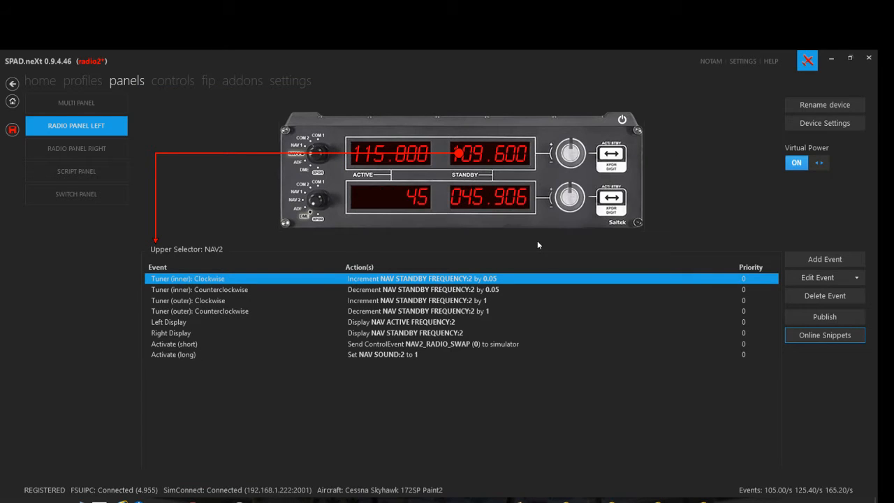
pyautogui.click(12, 130)
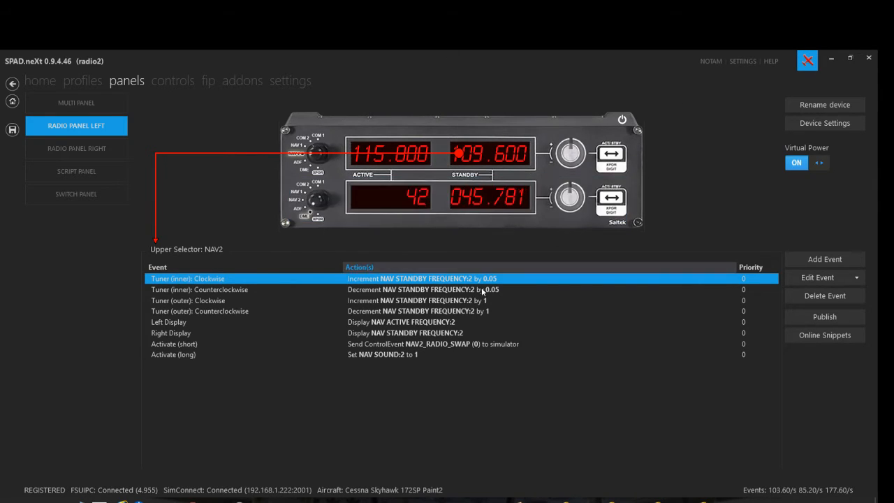
# Copy only the Right Display event showing FUEL TOTAL QUANTITY from the lower DME selector of radio2's left radio panel.
pyautogui.click(399, 199)
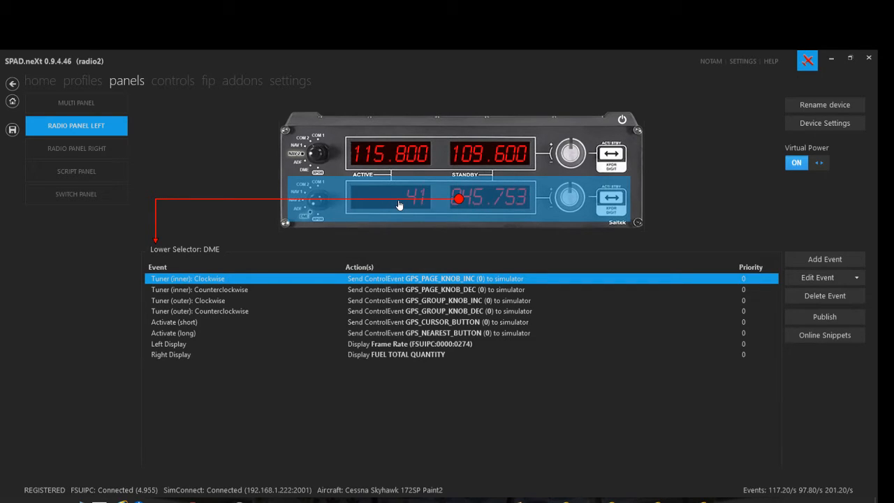
pyautogui.click(407, 357)
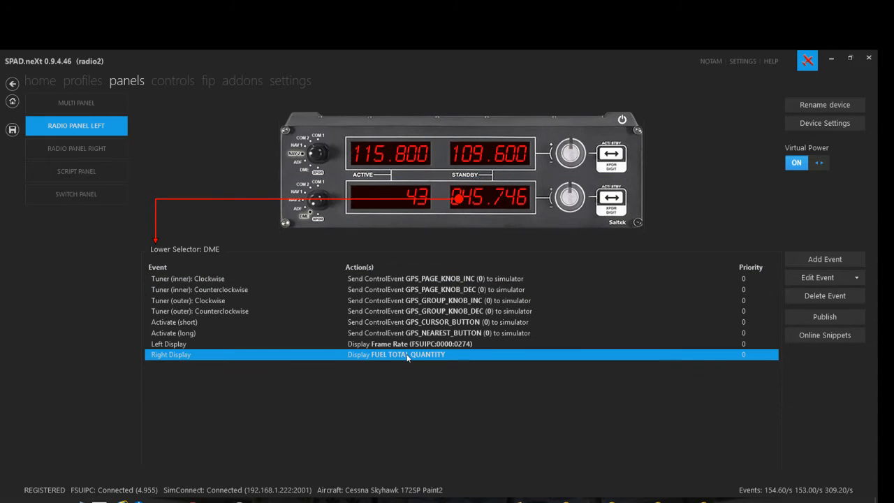
pyautogui.click(857, 278)
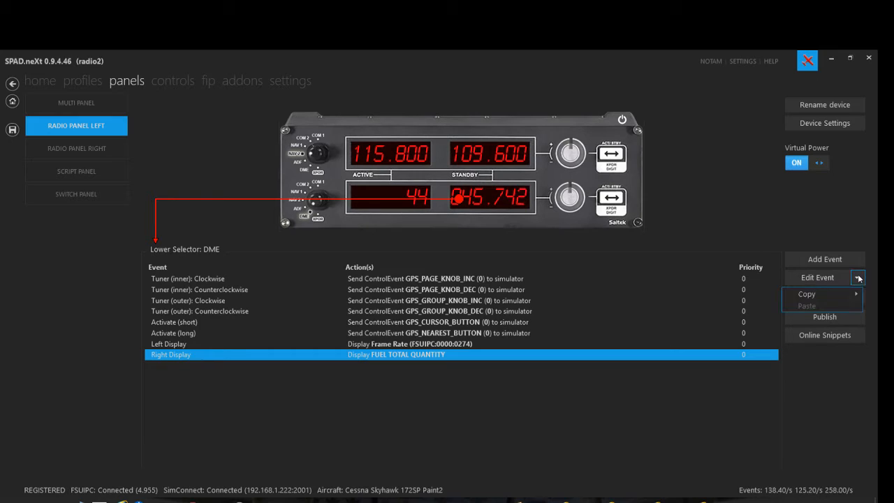
pyautogui.moveTo(830, 293)
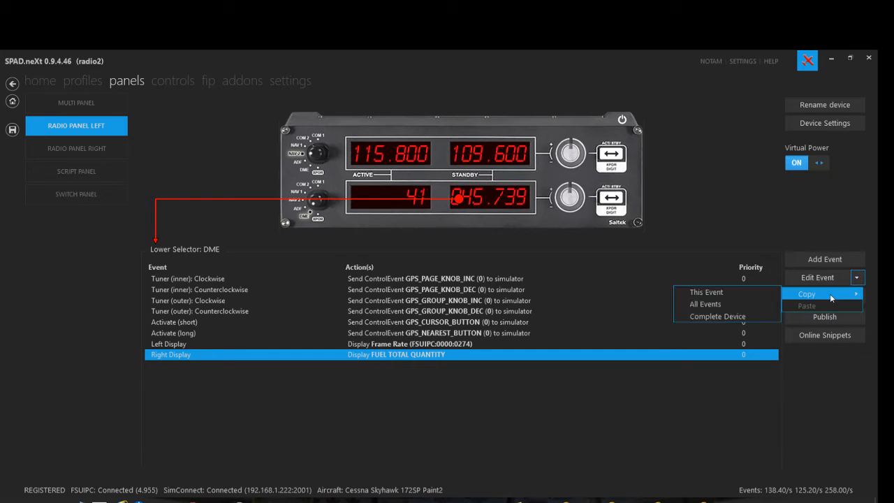
pyautogui.click(725, 292)
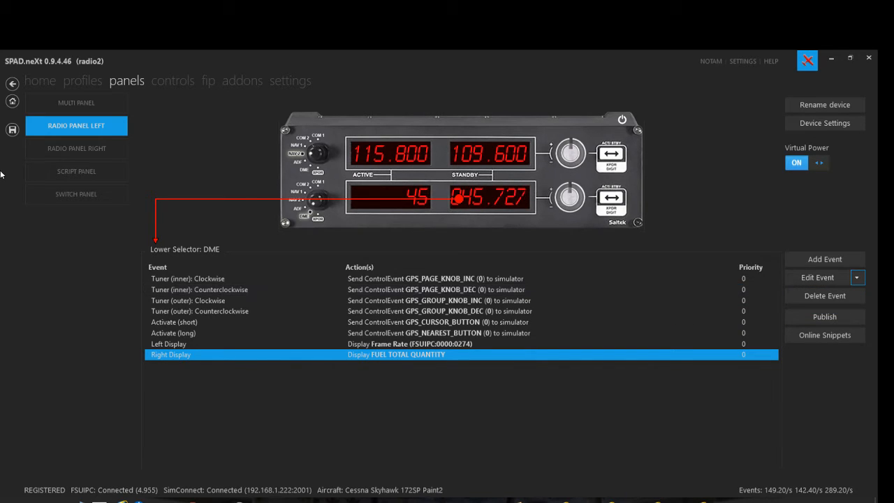
# Activate the local test profile in place of radio2.
pyautogui.click(79, 81)
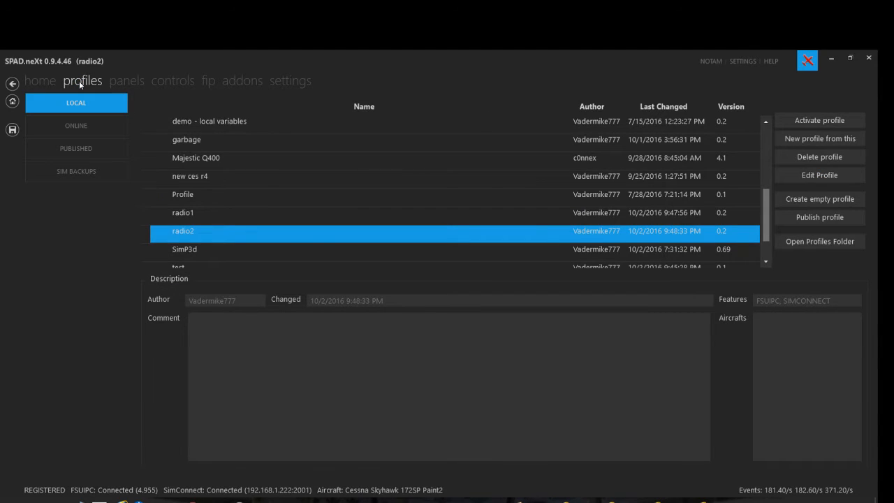
pyautogui.scroll(-1, 234, 241)
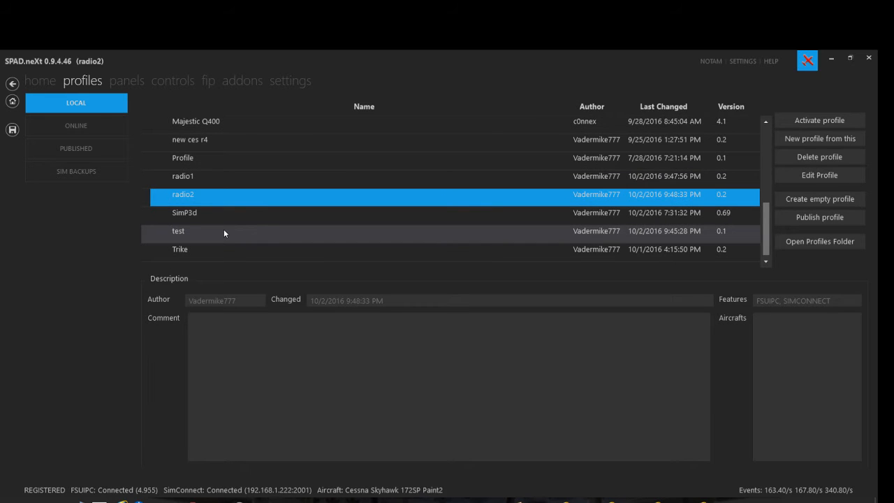
pyautogui.click(227, 235)
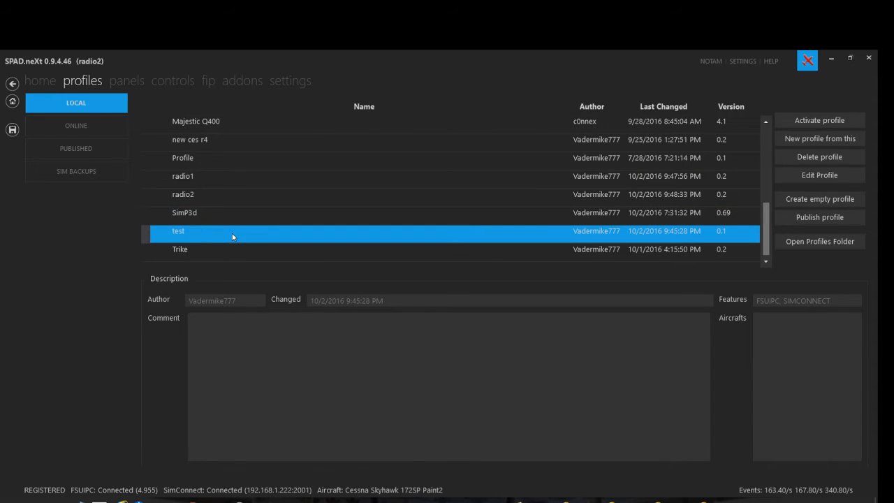
pyautogui.doubleClick(233, 235)
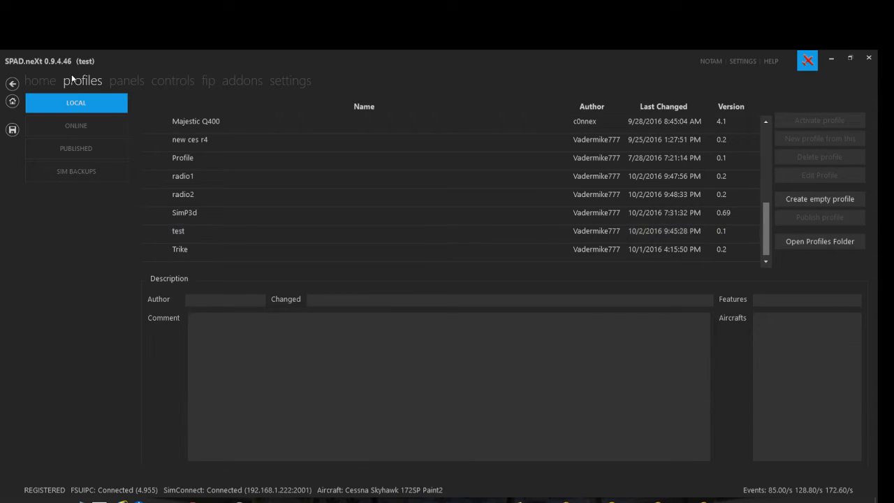
# Paste the copied fuel quantity display event into the lower DME selector of the test profile's left radio panel.
pyautogui.click(120, 81)
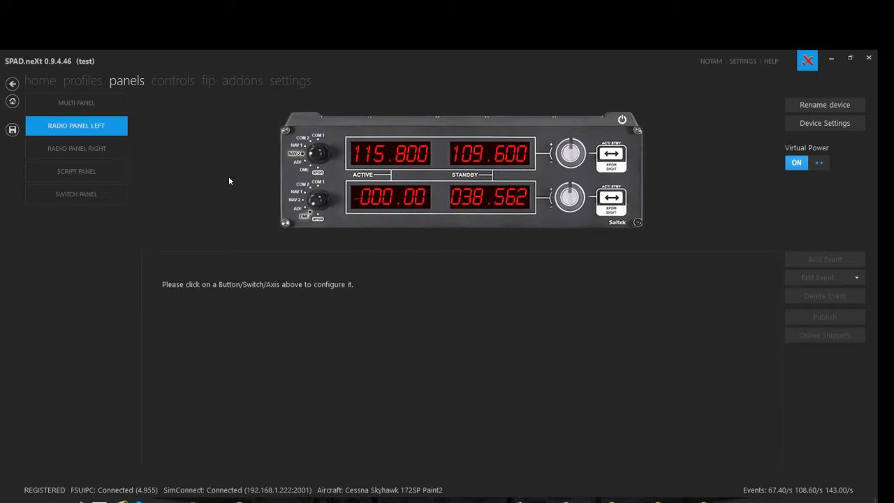
pyautogui.click(514, 196)
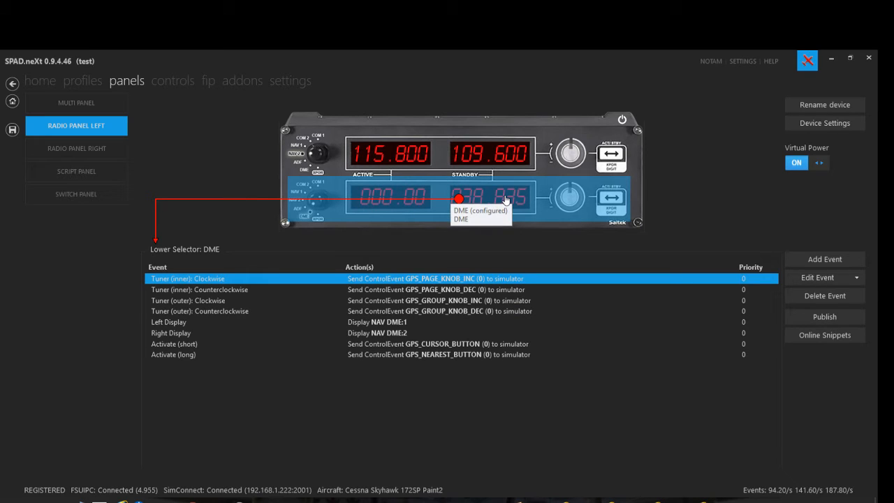
pyautogui.click(858, 278)
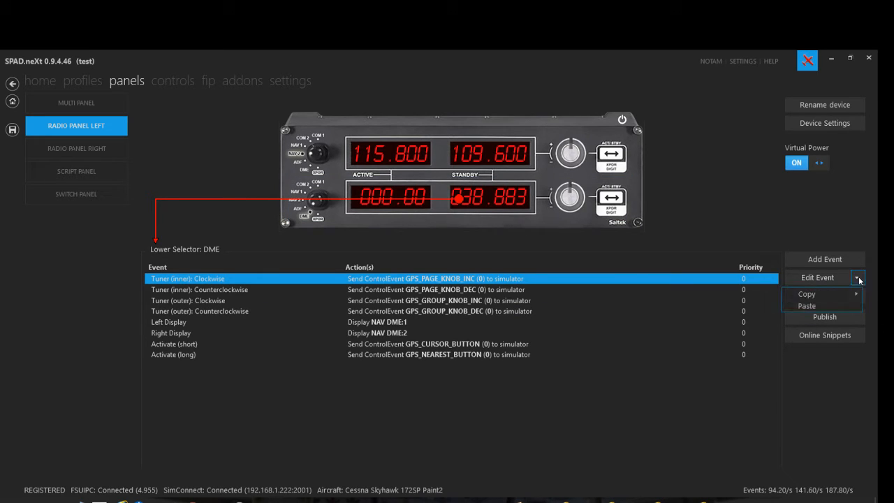
pyautogui.click(805, 305)
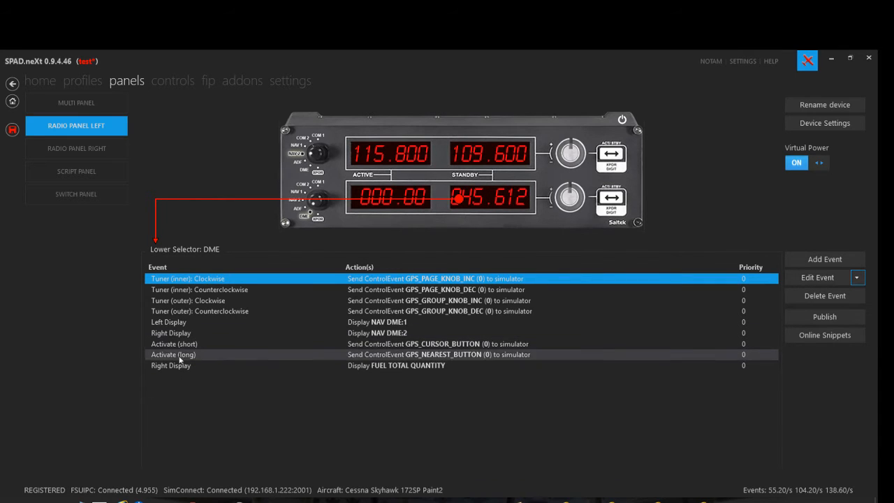
# Delete the Right Display event showing NAV DME:2 from the lower DME selector and save the test profile.
pyautogui.click(174, 334)
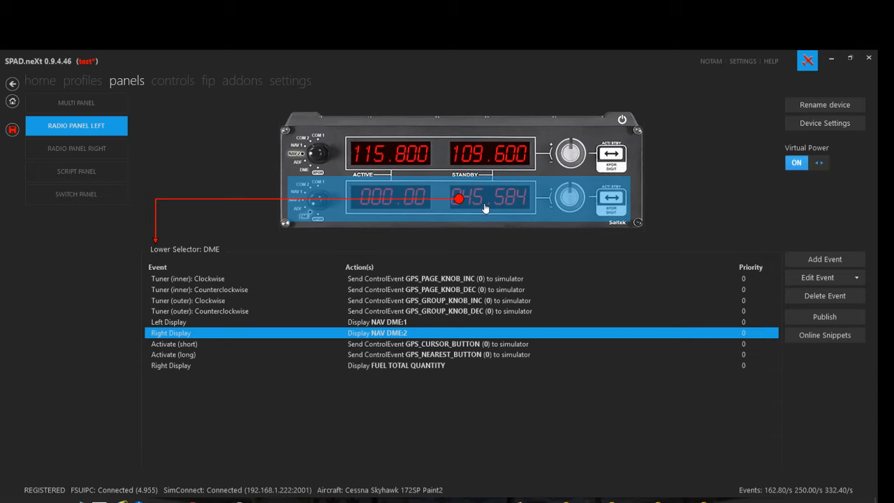
pyautogui.click(810, 296)
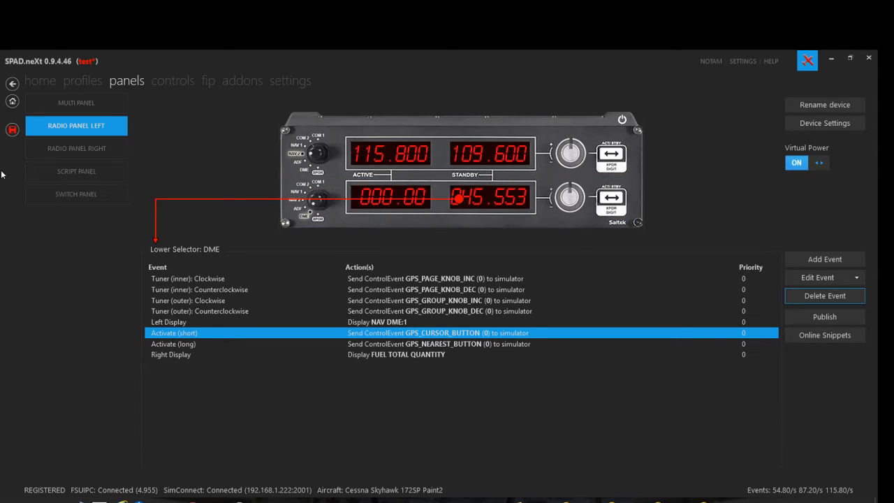
pyautogui.click(13, 131)
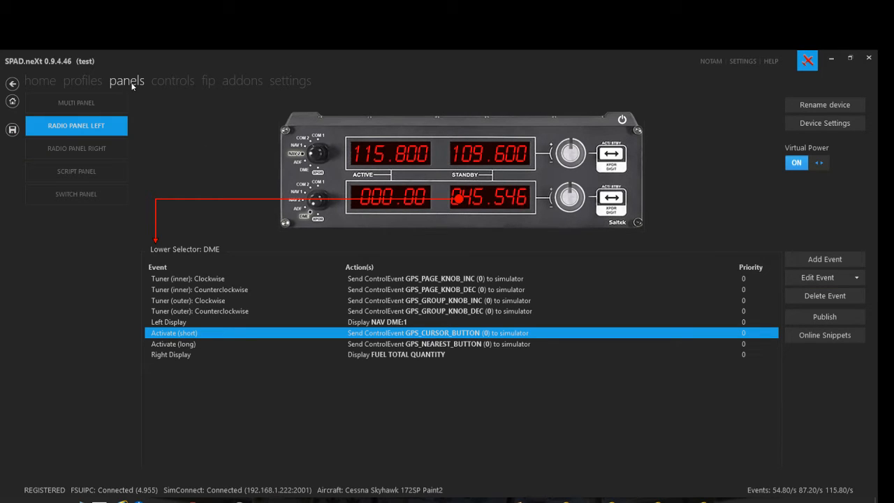
# Activate the radio2 profile again and open its left radio panel.
pyautogui.click(90, 82)
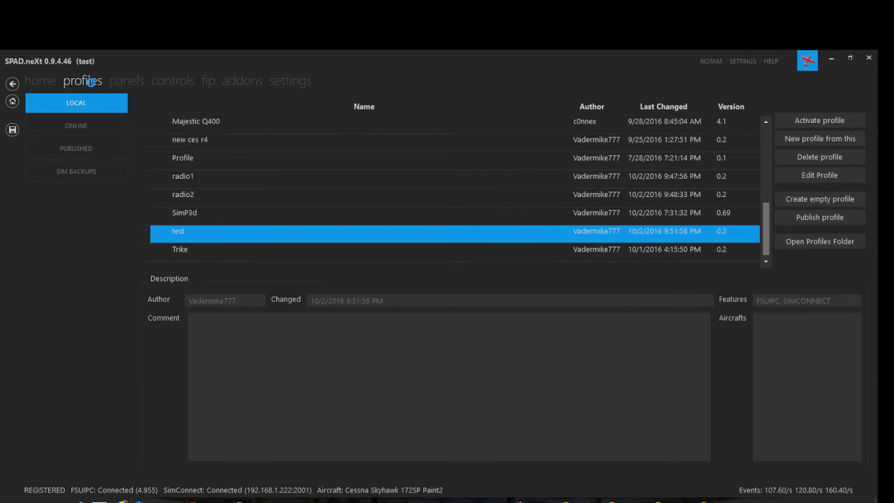
pyautogui.click(195, 196)
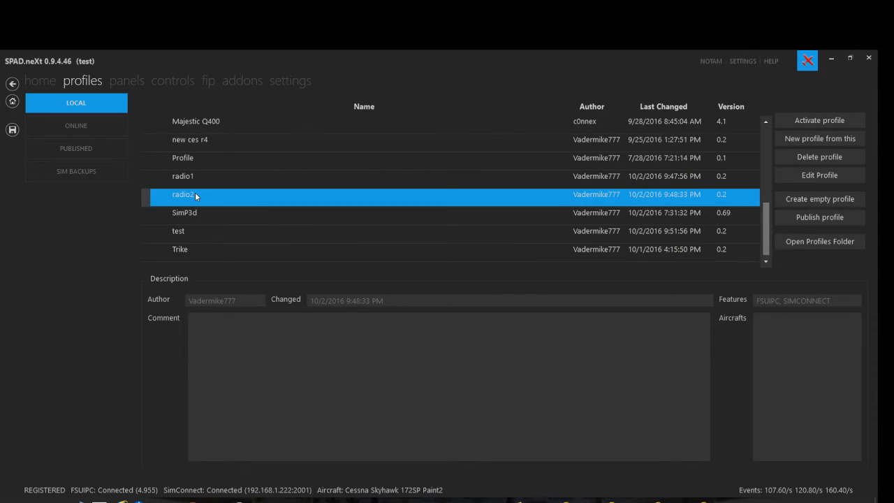
pyautogui.doubleClick(194, 194)
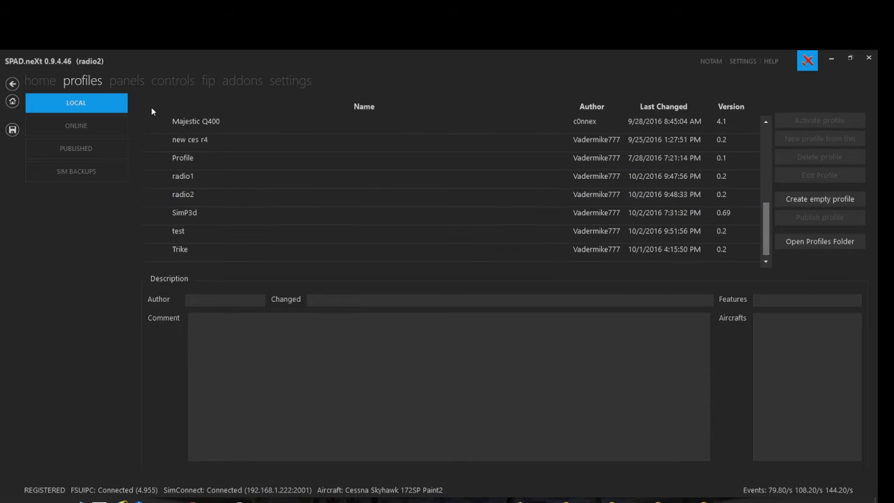
pyautogui.click(129, 81)
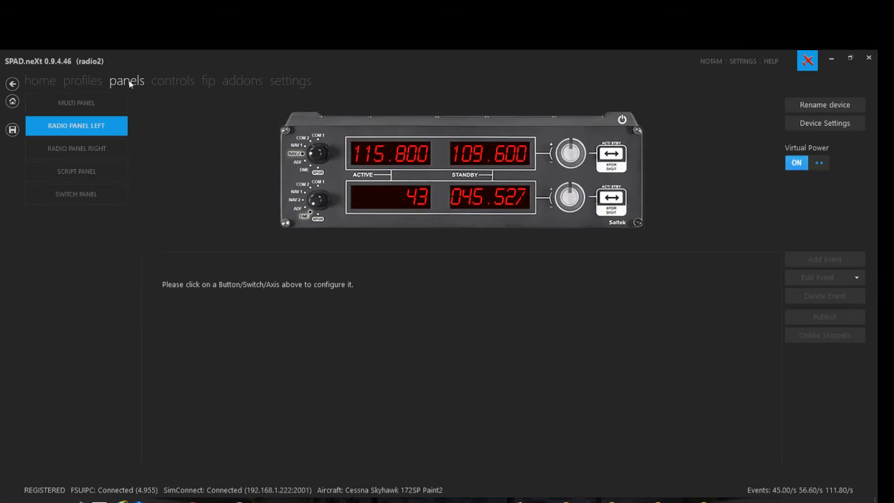
# Look through radio2's upper NAV2 selector events and both radio panels for another display event to copy.
pyautogui.click(399, 157)
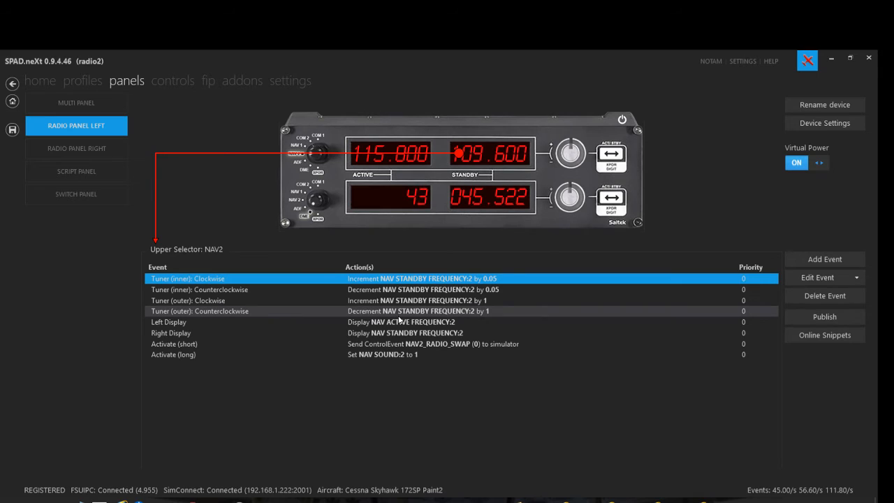
pyautogui.click(77, 148)
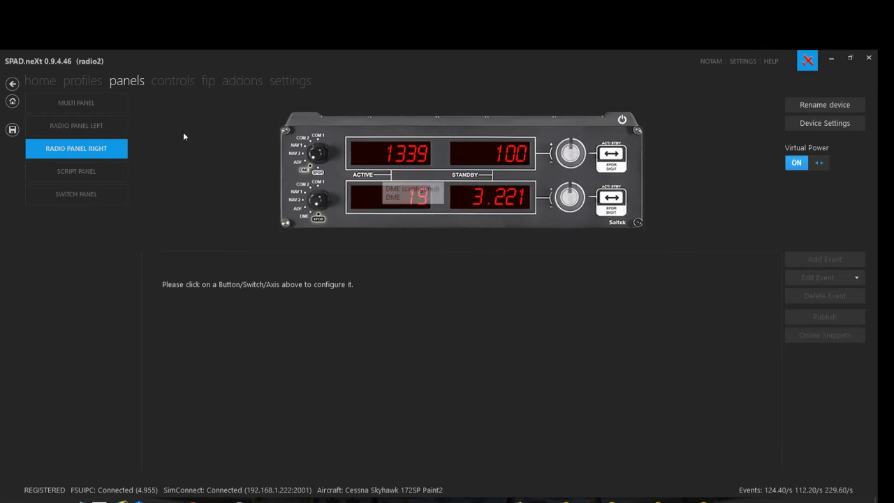
pyautogui.click(76, 125)
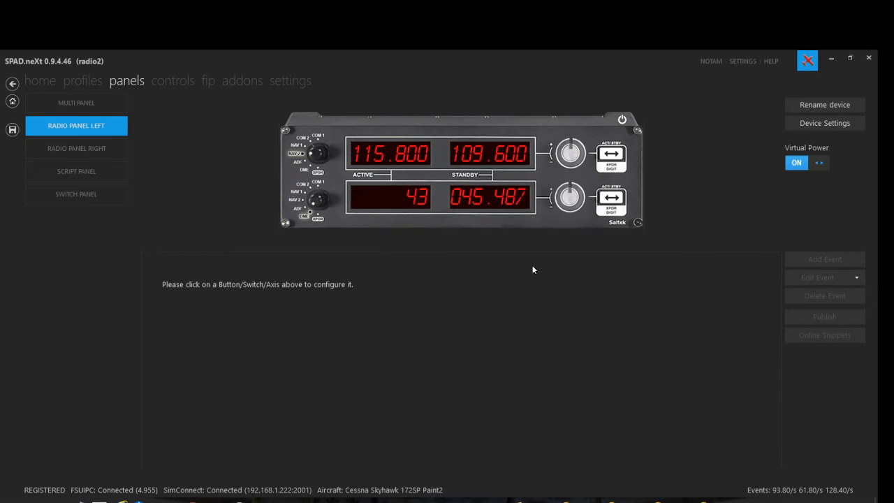
pyautogui.click(495, 193)
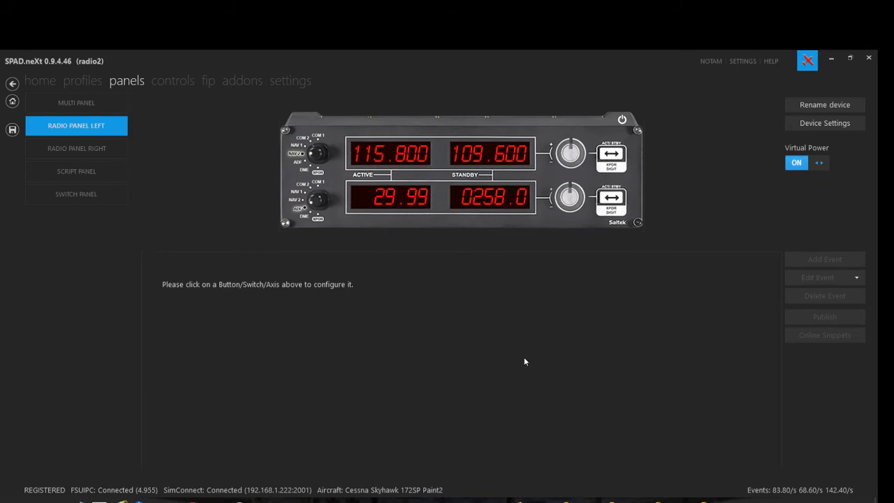
# Copy only the Left Display event for Vertical speed at touchdown from the lower Transponder selector of radio2's left radio panel.
pyautogui.click(412, 200)
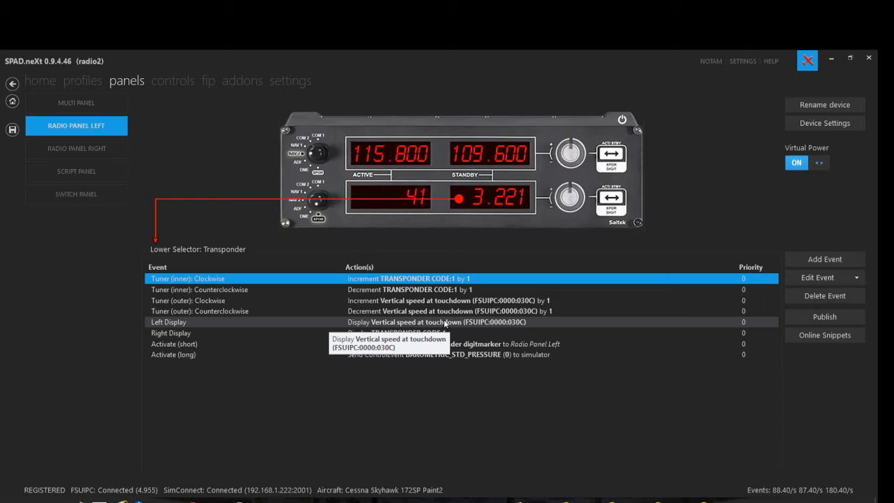
pyautogui.click(444, 322)
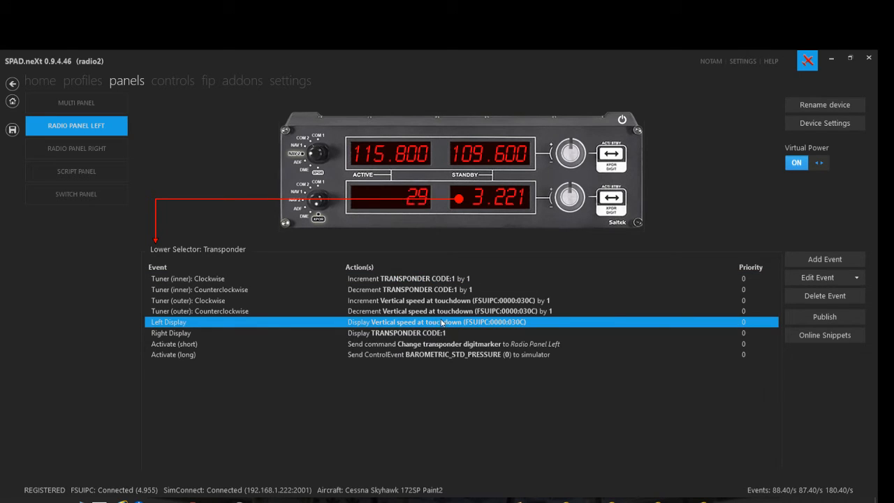
pyautogui.click(857, 277)
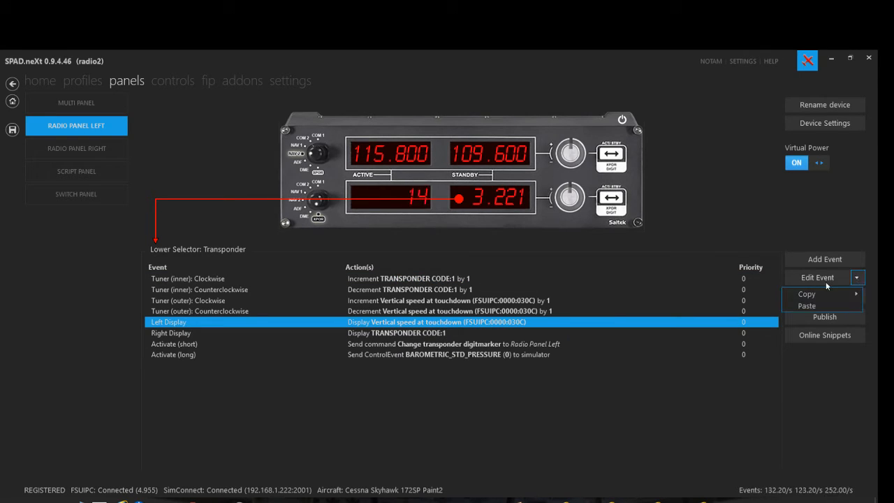
pyautogui.moveTo(821, 295)
pyautogui.click(720, 294)
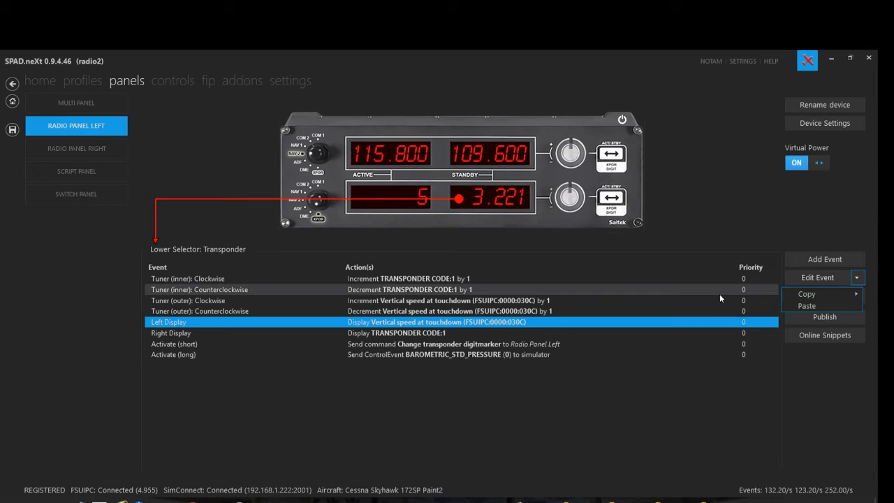
# Make test the active profile again from the local profiles.
pyautogui.click(83, 80)
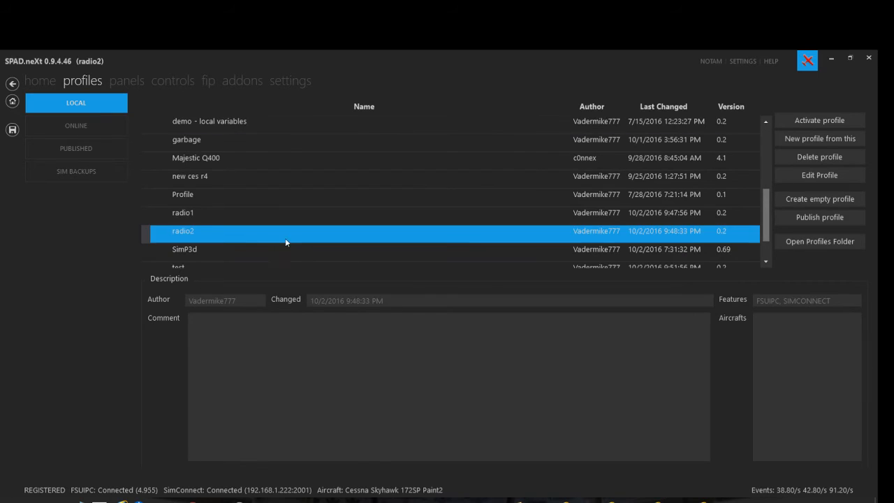
pyautogui.scroll(-1, 285, 239)
pyautogui.click(215, 233)
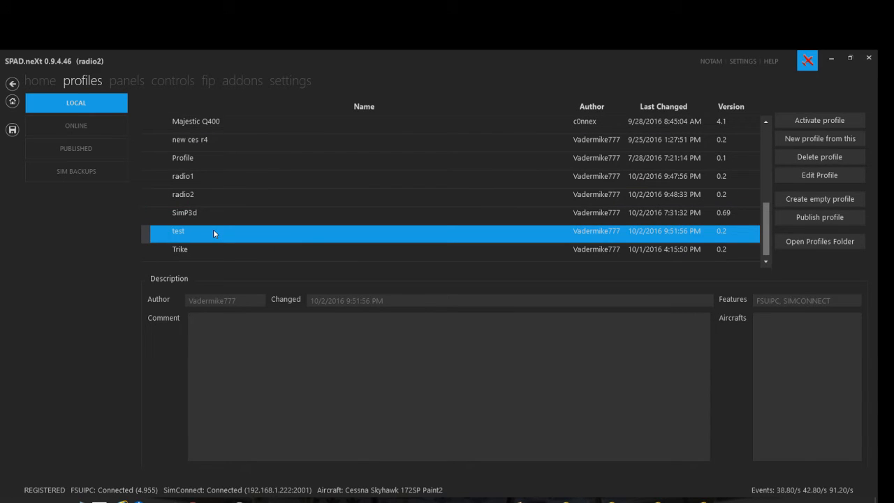
pyautogui.doubleClick(214, 233)
# Paste the copied Vertical speed at touchdown display event into the lower Transponder selector of the test profile's left radio panel.
pyautogui.click(132, 81)
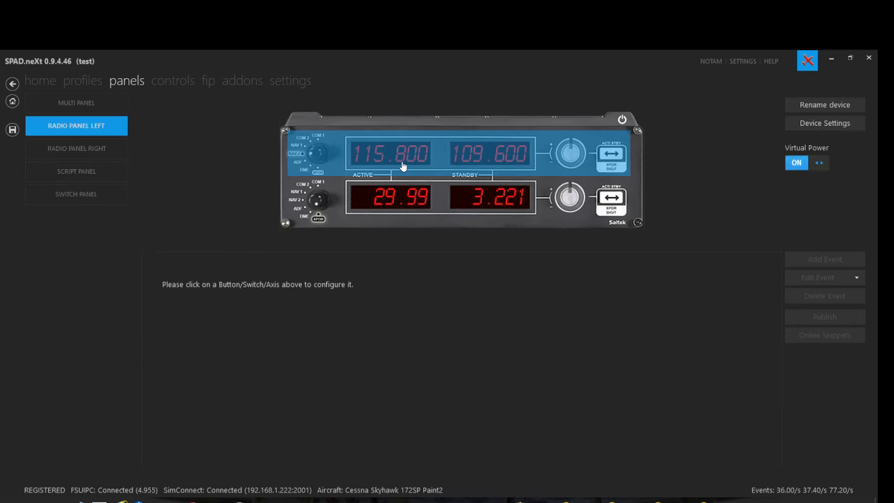
pyautogui.click(401, 166)
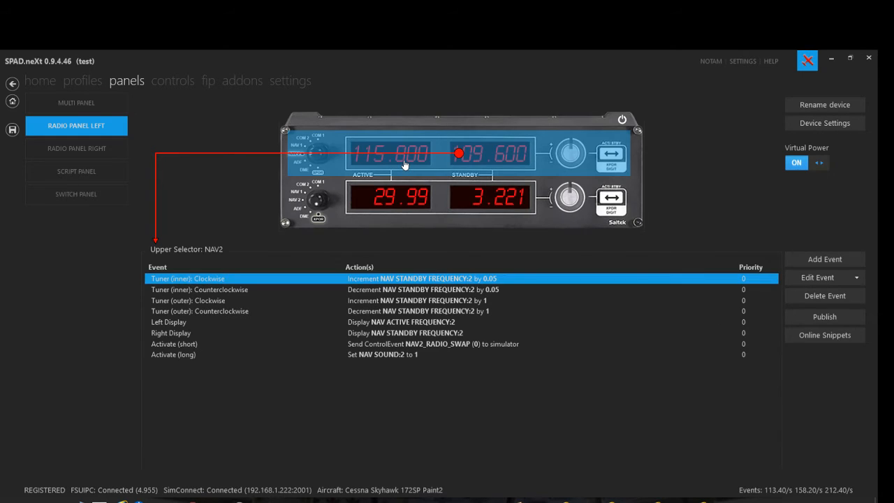
pyautogui.click(401, 199)
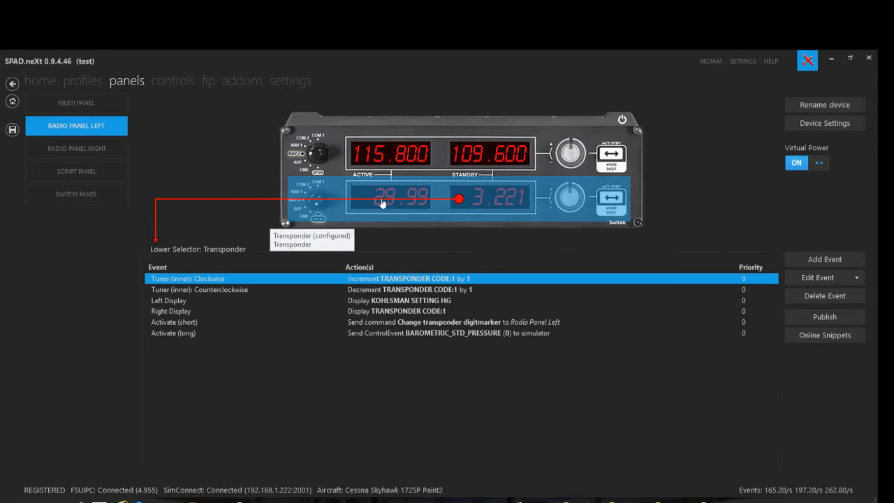
pyautogui.click(412, 203)
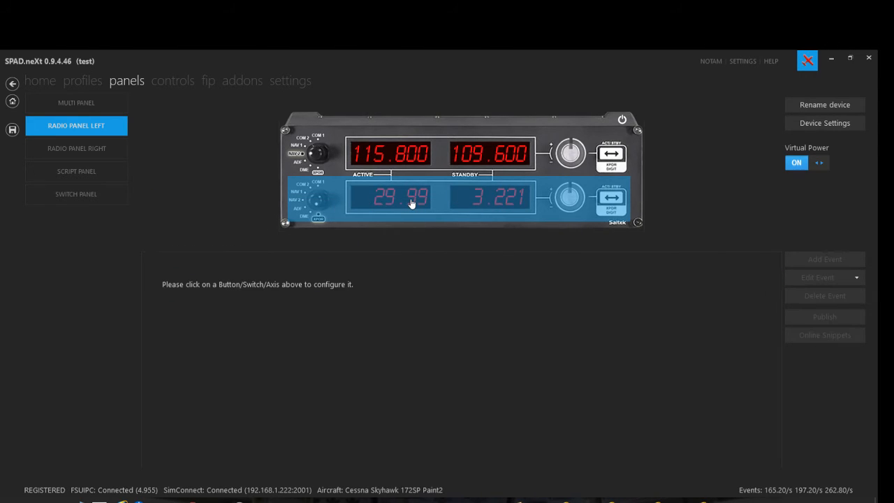
pyautogui.click(396, 199)
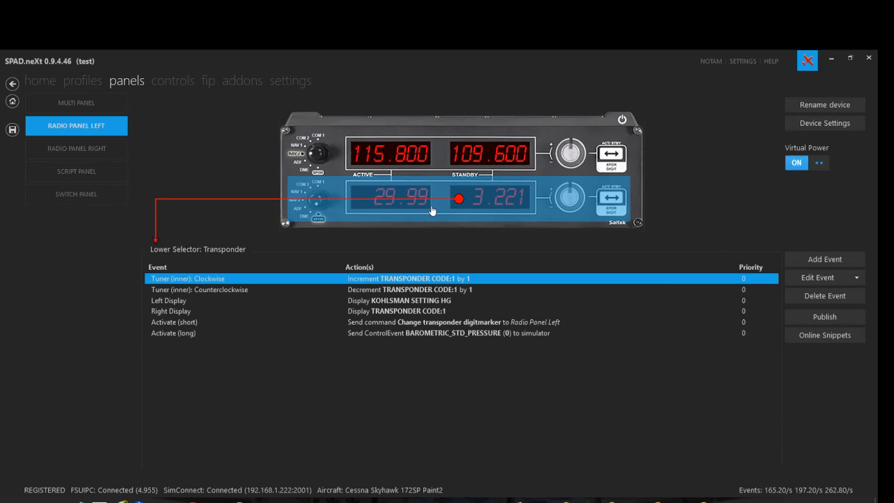
pyautogui.click(857, 278)
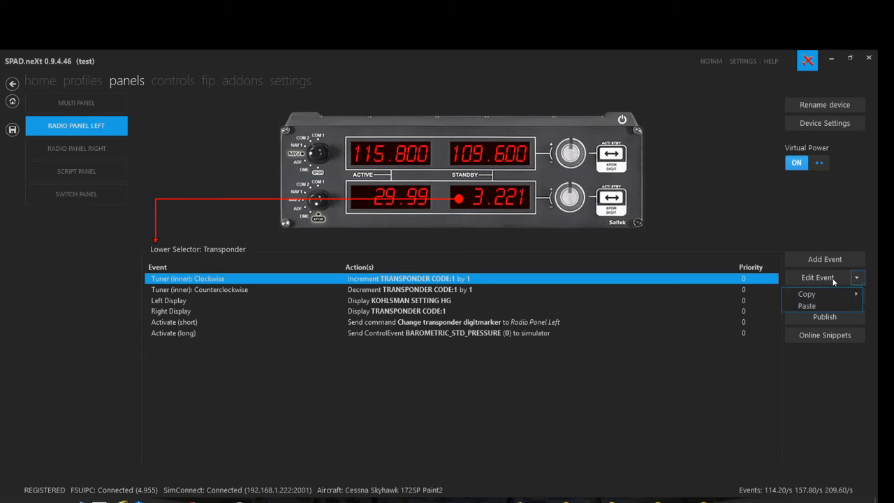
pyautogui.click(809, 306)
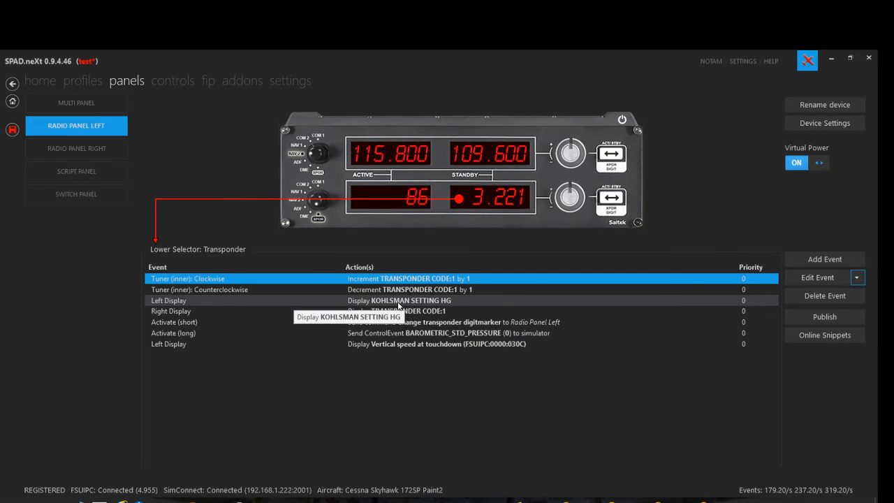
# Delete the Left Display event for KOHLSMAN SETTING HG from the lower Transponder selector and save the test profile.
pyautogui.click(399, 302)
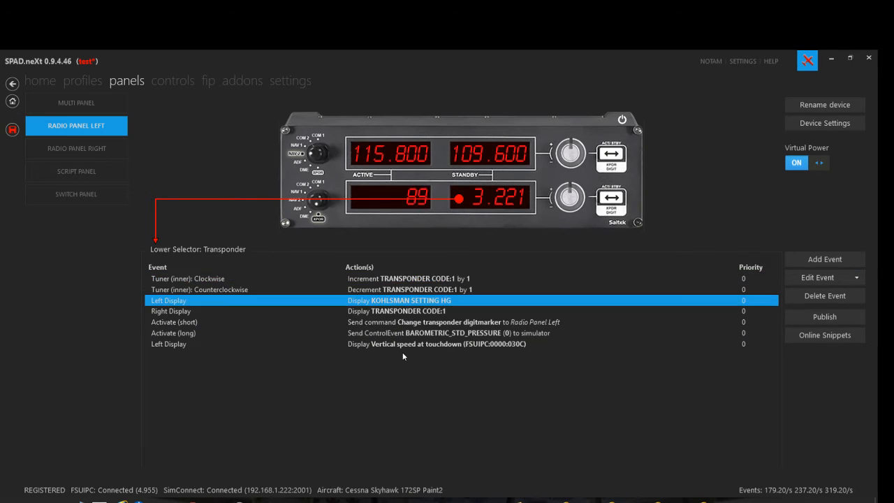
pyautogui.click(403, 346)
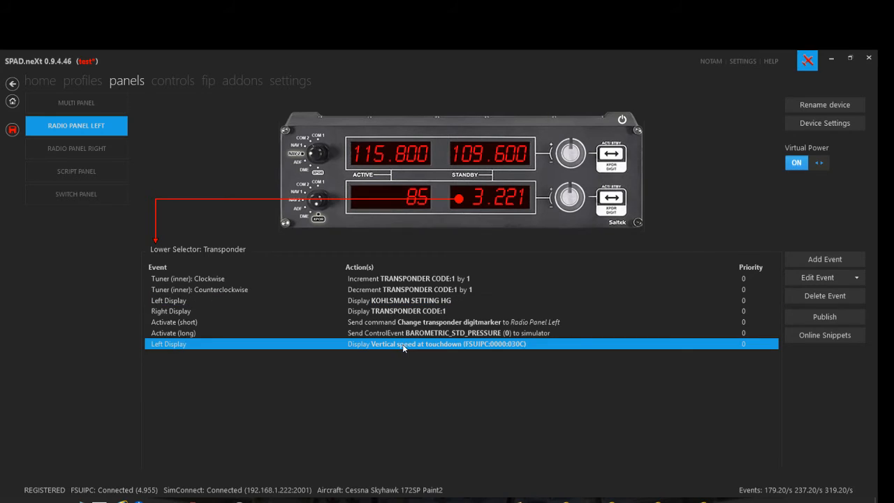
pyautogui.click(375, 303)
pyautogui.click(798, 297)
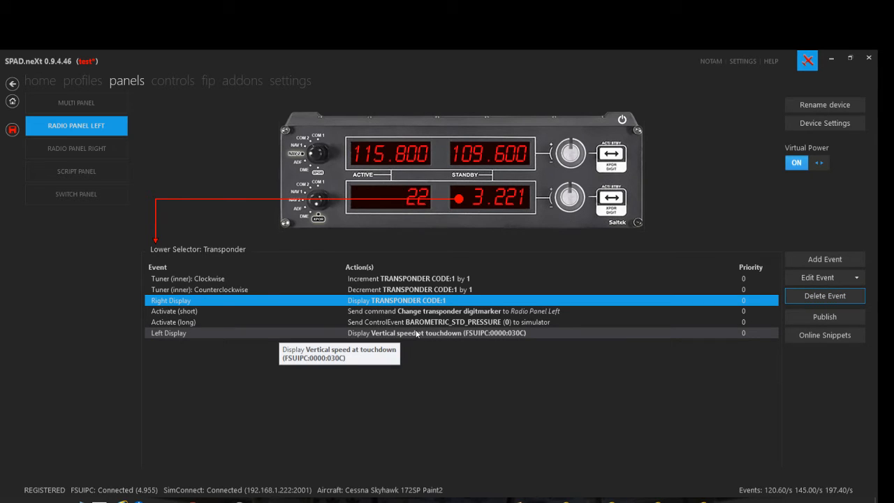
pyautogui.click(13, 130)
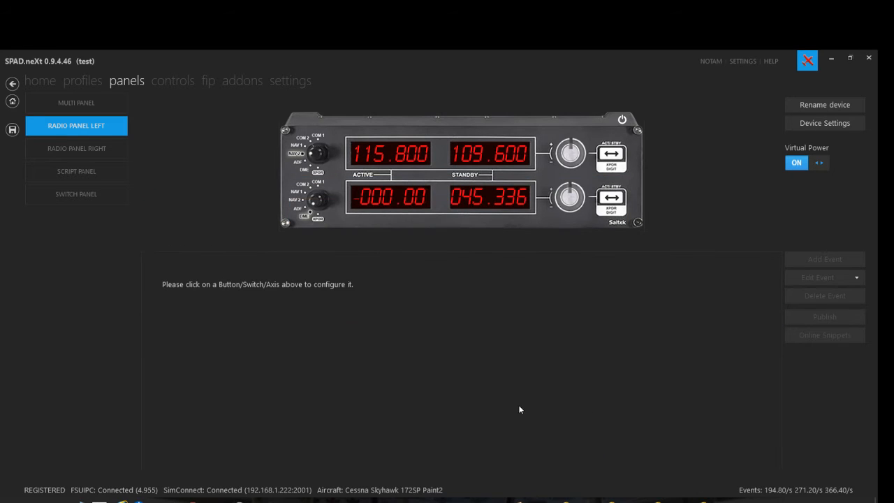
# Check the lower DME selector's events and activate test again from the local profiles.
pyautogui.click(408, 197)
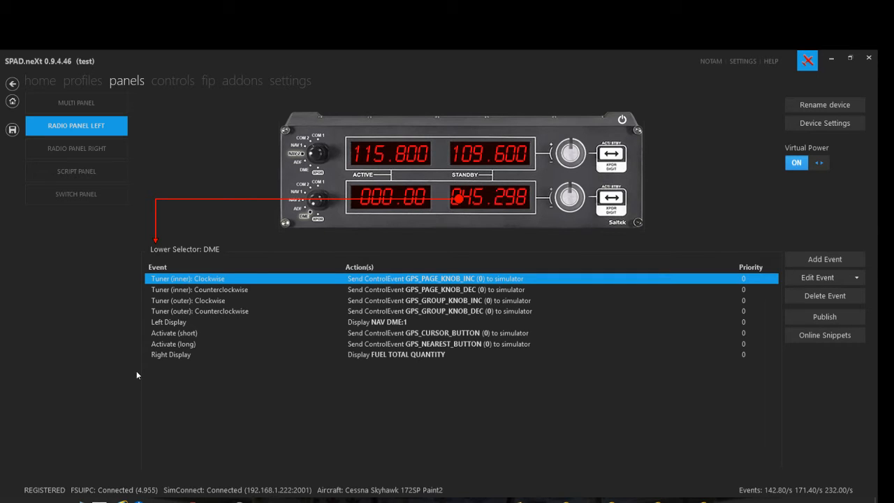
pyautogui.click(75, 82)
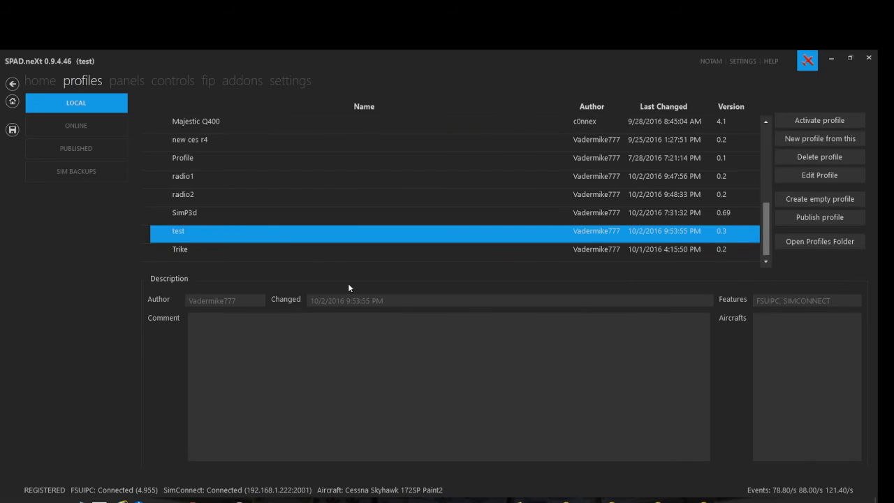
pyautogui.scroll(1, 342, 175)
pyautogui.scroll(-1, 241, 192)
pyautogui.scroll(1, 200, 193)
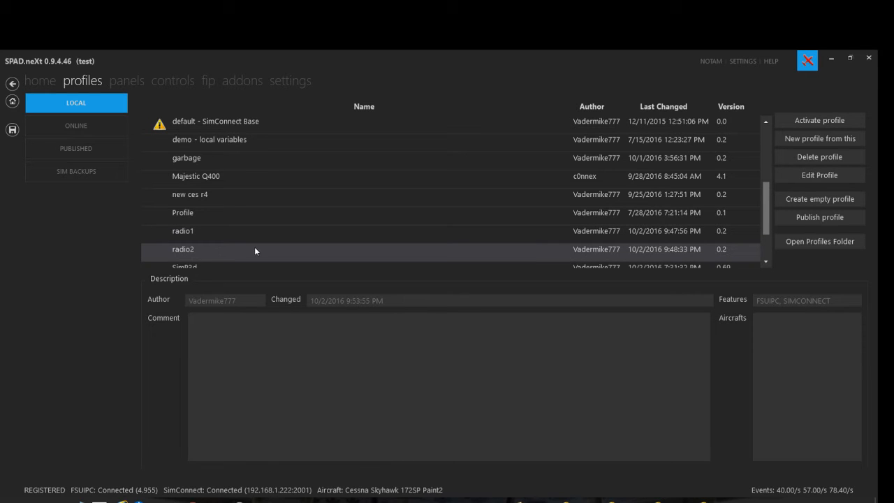
pyautogui.scroll(-1, 254, 247)
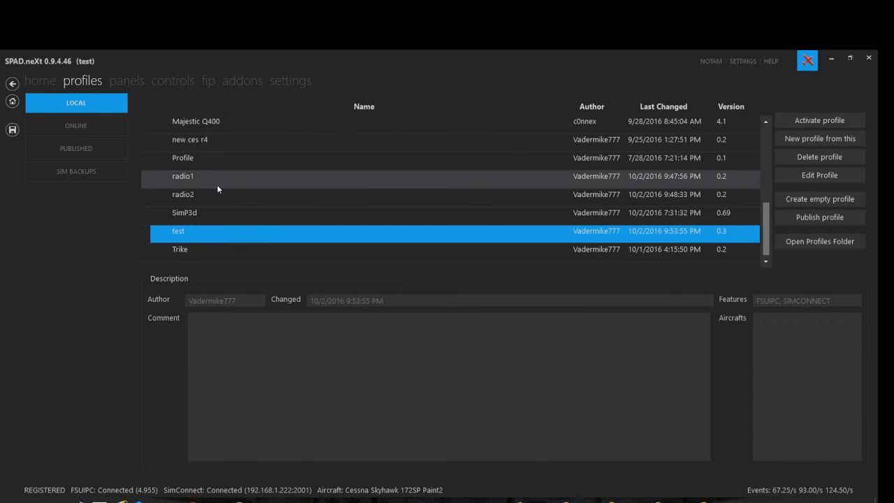
pyautogui.doubleClick(206, 238)
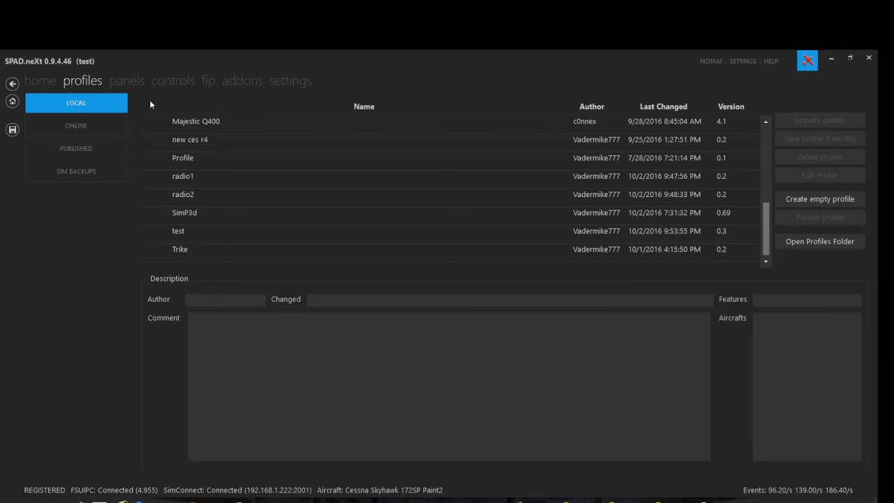
# Open the Left Display event of the left radio panel's lower ADF selector and delete its KOHLSMAN SETTING MB action.
pyautogui.click(132, 81)
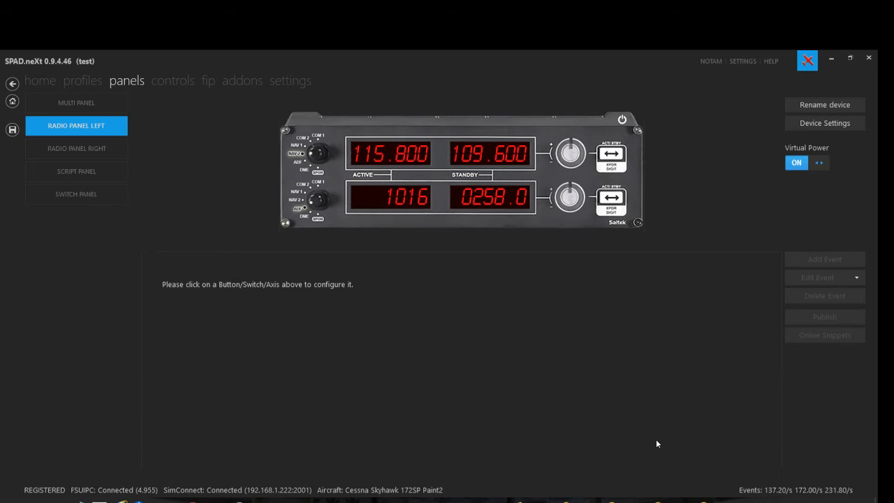
pyautogui.doubleClick(402, 201)
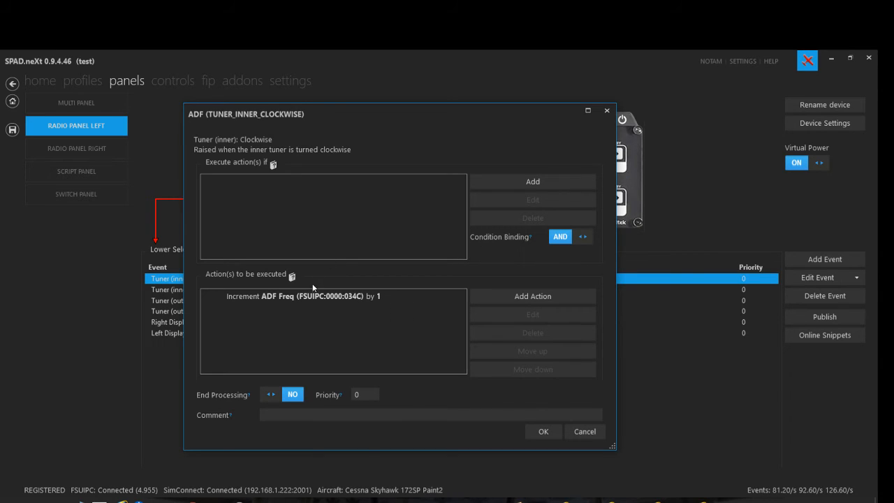
pyautogui.click(583, 432)
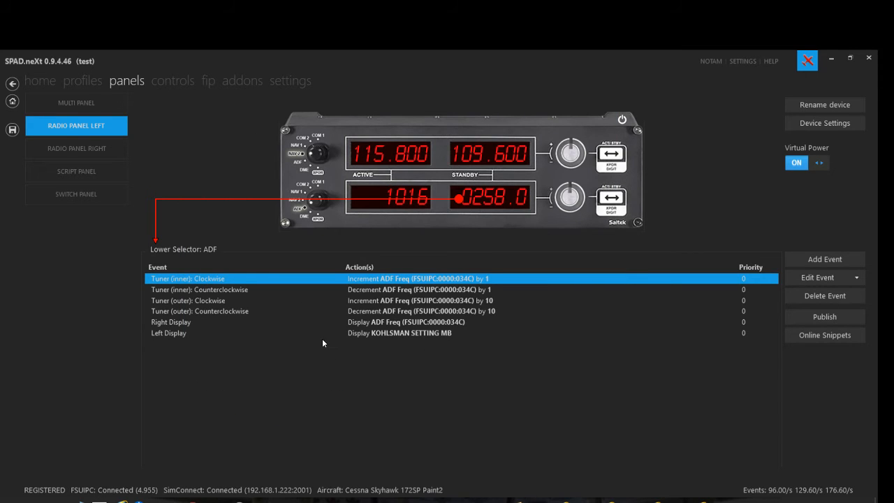
pyautogui.click(217, 333)
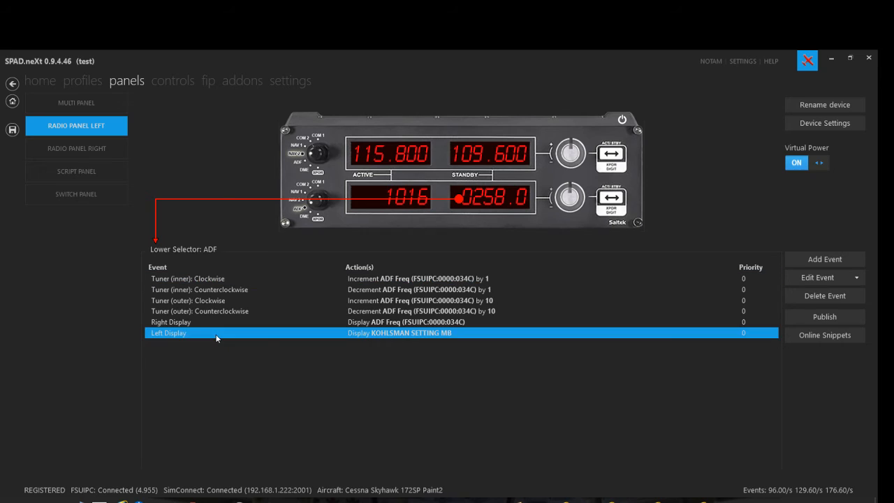
pyautogui.doubleClick(217, 333)
pyautogui.click(286, 298)
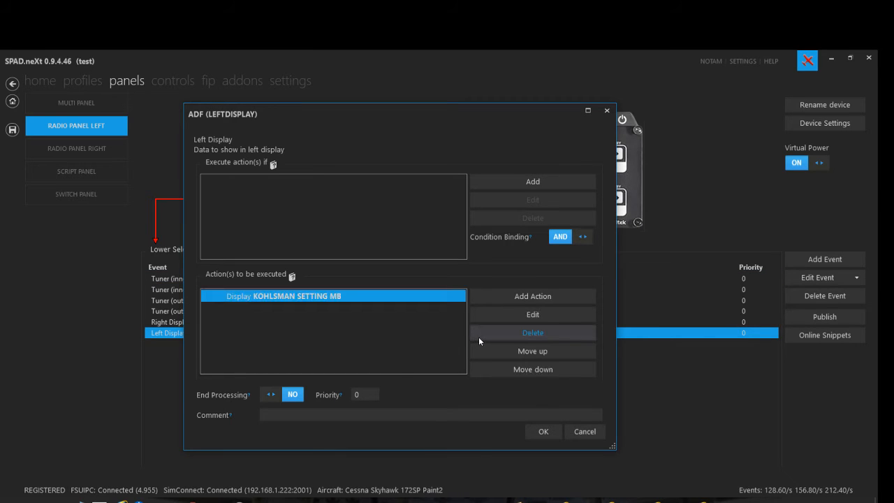
pyautogui.click(502, 333)
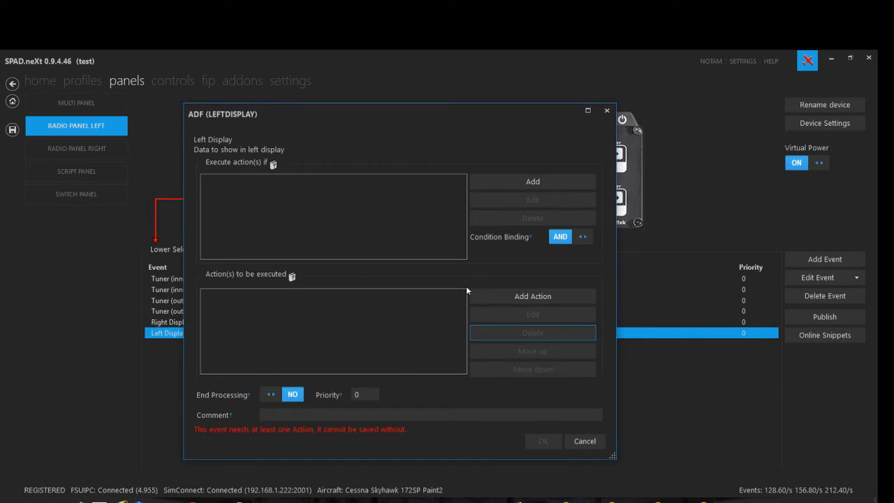
# Search data definitions for "nearest", add Nearest Airport Altitude (feet) (FSUIPC:0000:0664) as the ADF Left Display action, and save the profile.
pyautogui.click(499, 294)
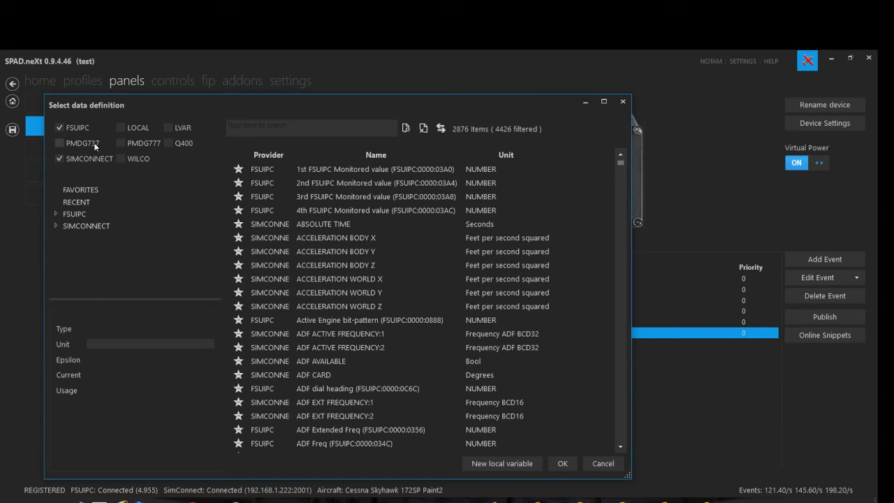
pyautogui.click(307, 128)
pyautogui.write('nea')
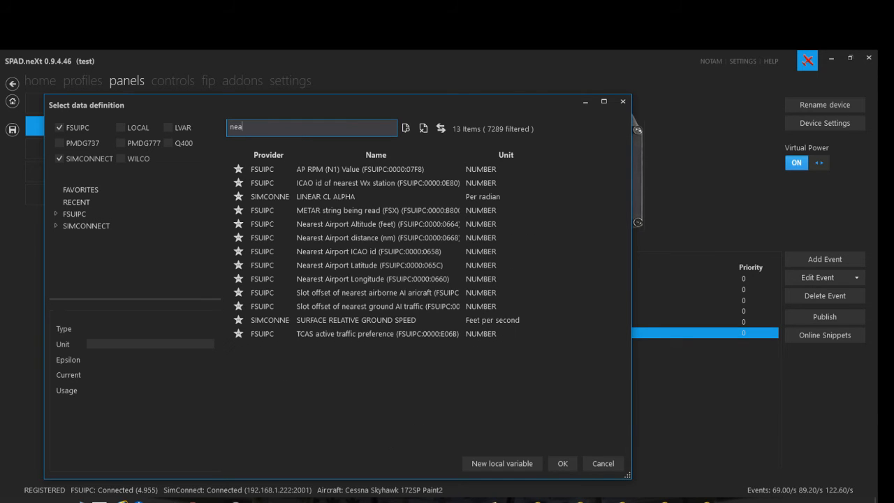
pyautogui.write('re')
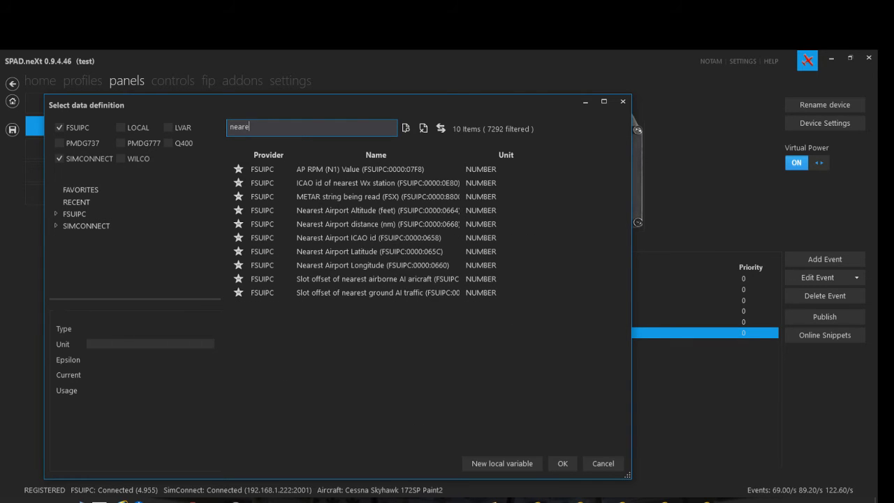
pyautogui.write('st')
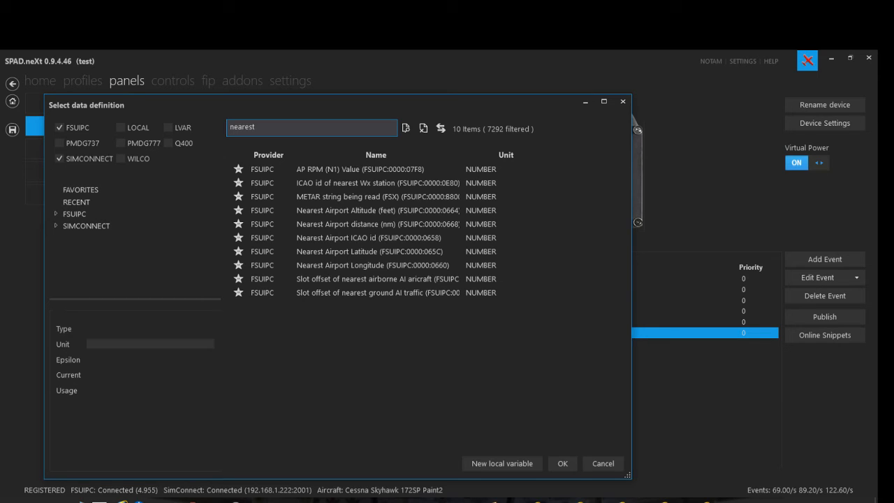
pyautogui.doubleClick(323, 215)
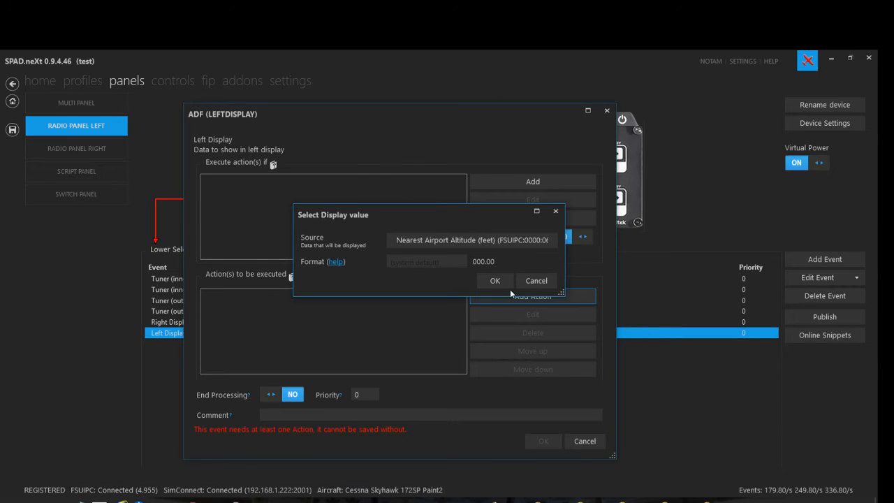
pyautogui.click(493, 281)
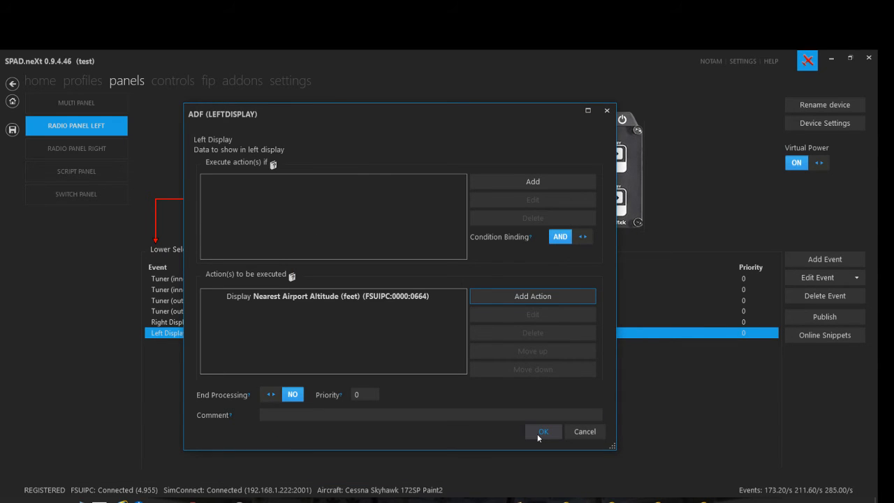
pyautogui.click(540, 441)
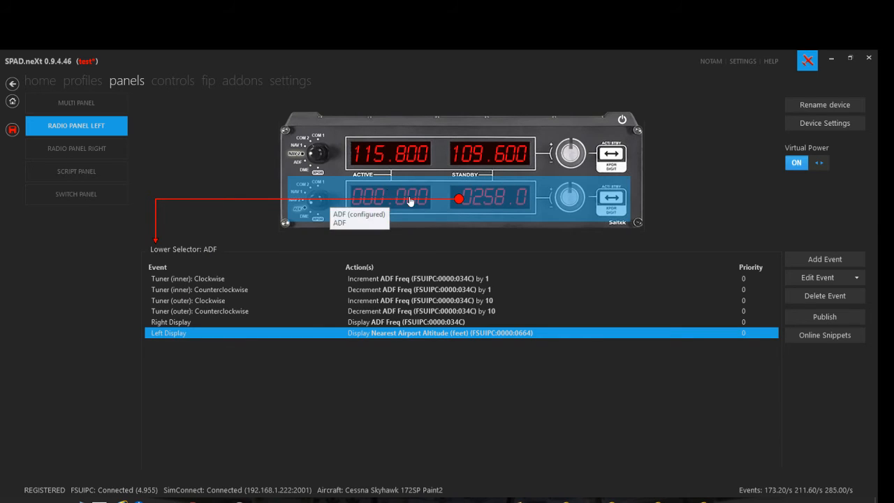
pyautogui.click(12, 129)
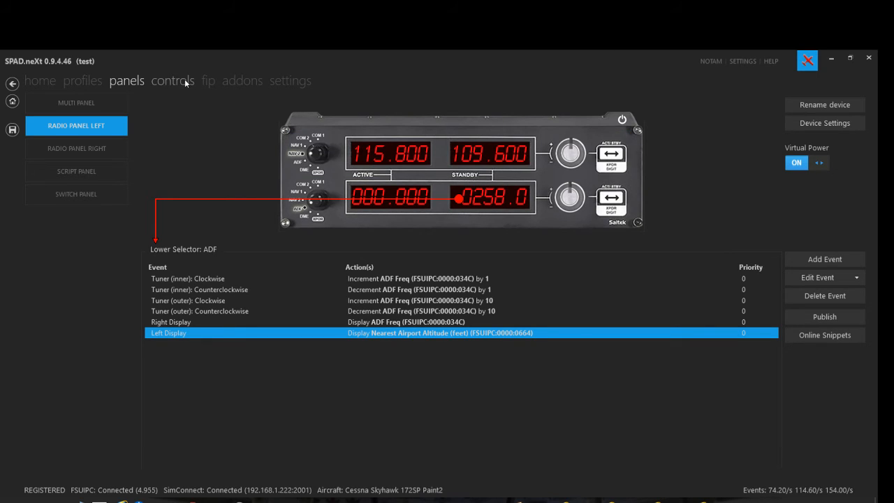
# Activate the radio2 profile and open the upper DME selector's events on its left radio panel.
pyautogui.click(85, 80)
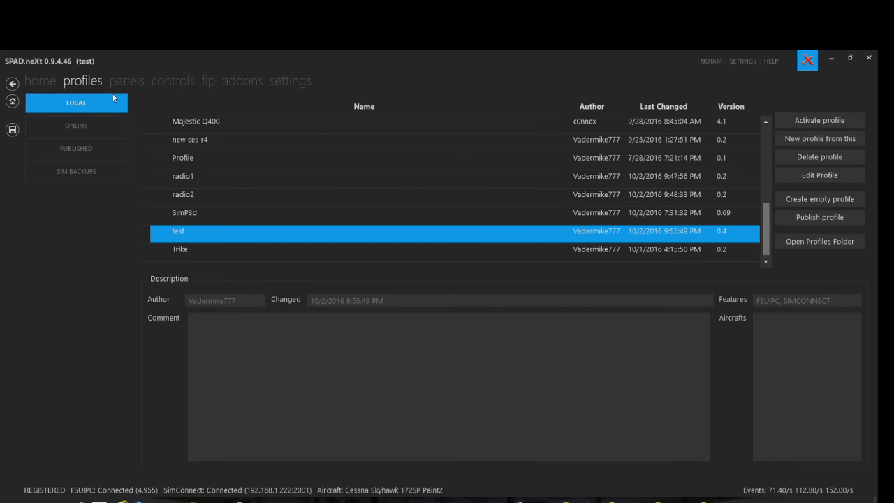
pyautogui.click(222, 194)
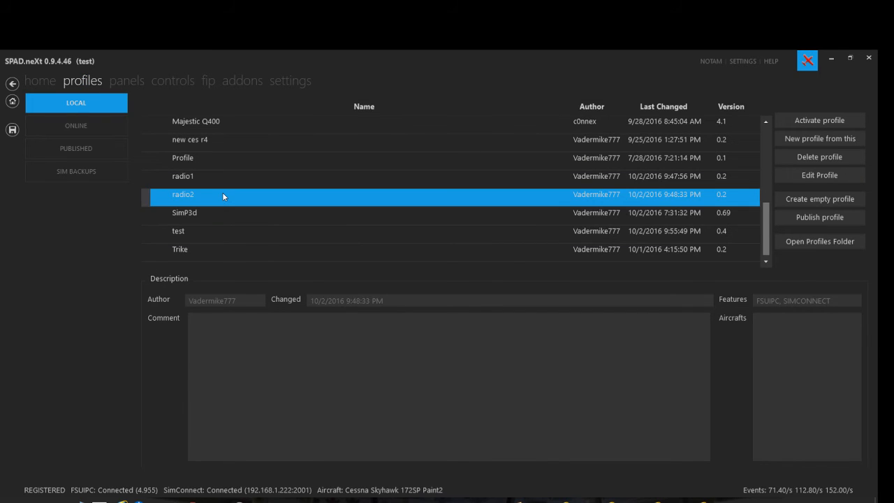
pyautogui.doubleClick(222, 194)
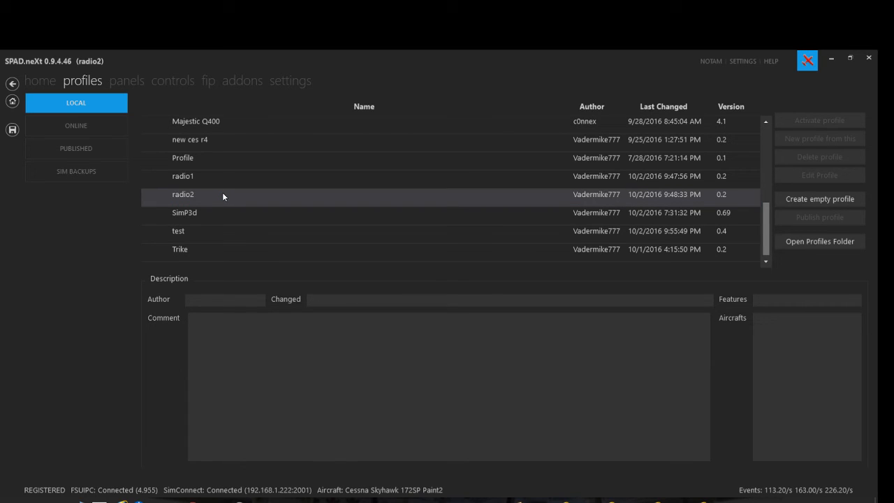
pyautogui.click(126, 81)
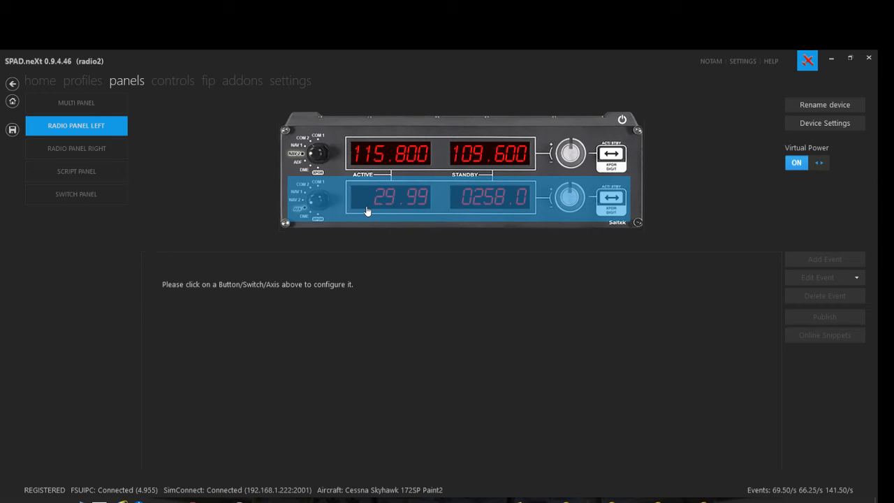
pyautogui.click(570, 153)
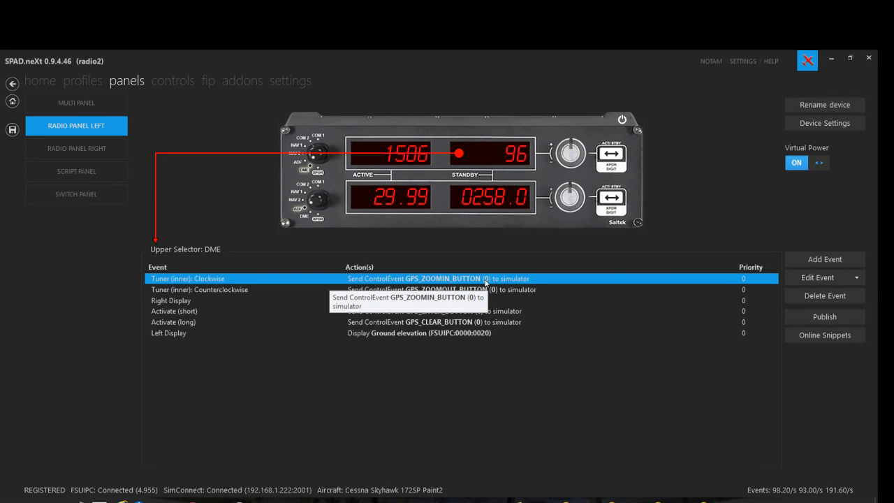
# Copy only the Tuner (inner): Clockwise event with GPS_ZOOMIN_BUTTON from radio2's upper DME selector.
pyautogui.click(860, 277)
pyautogui.moveTo(820, 294)
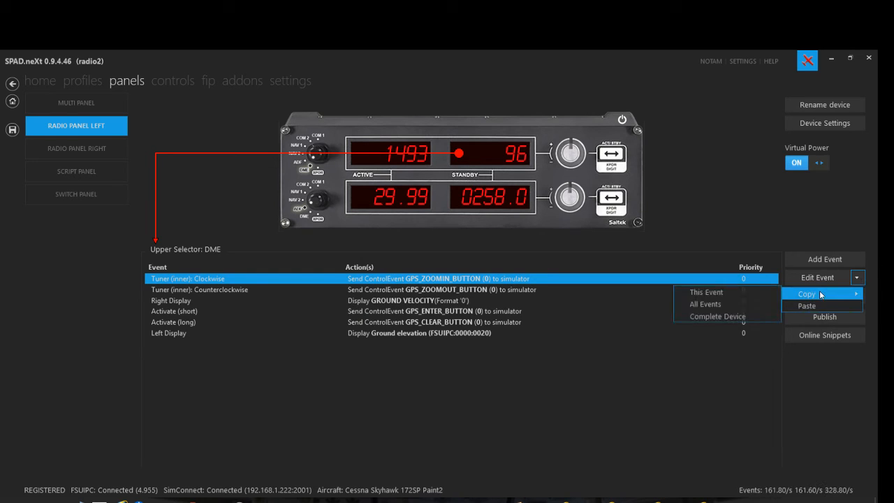
pyautogui.click(738, 293)
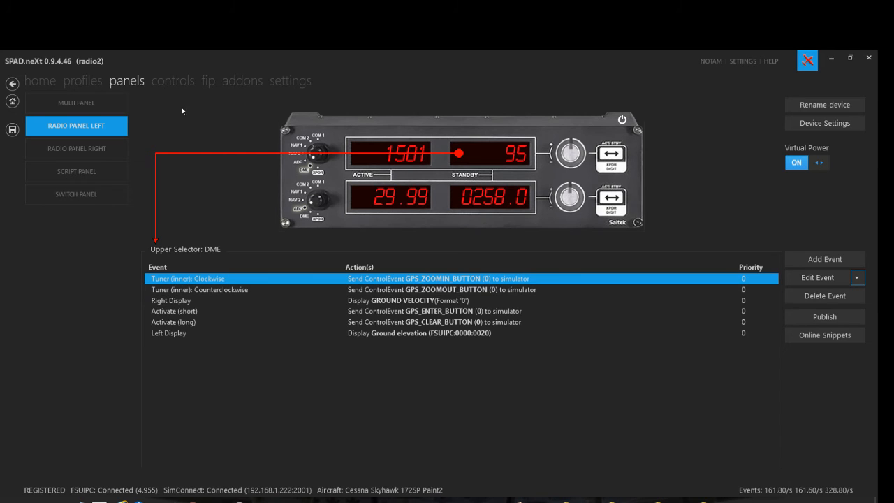
# Activate the test profile and open the lower DME selector's events on its left radio panel.
pyautogui.click(78, 81)
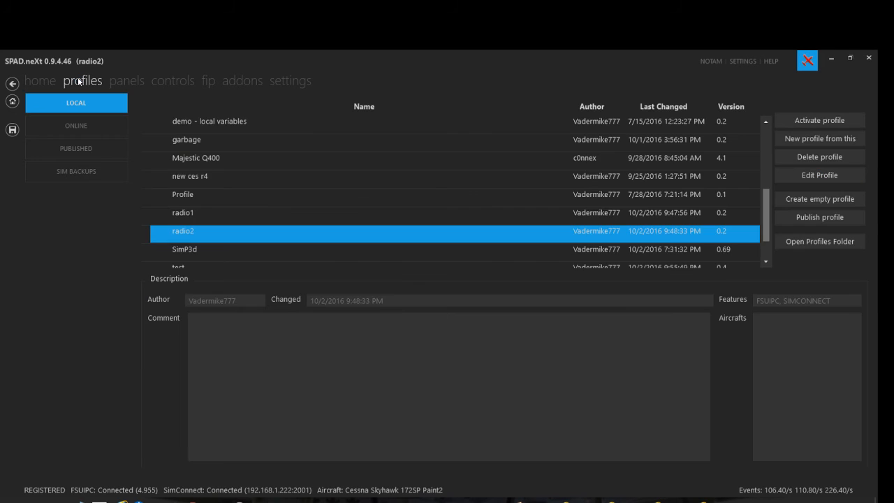
pyautogui.scroll(-1, 280, 175)
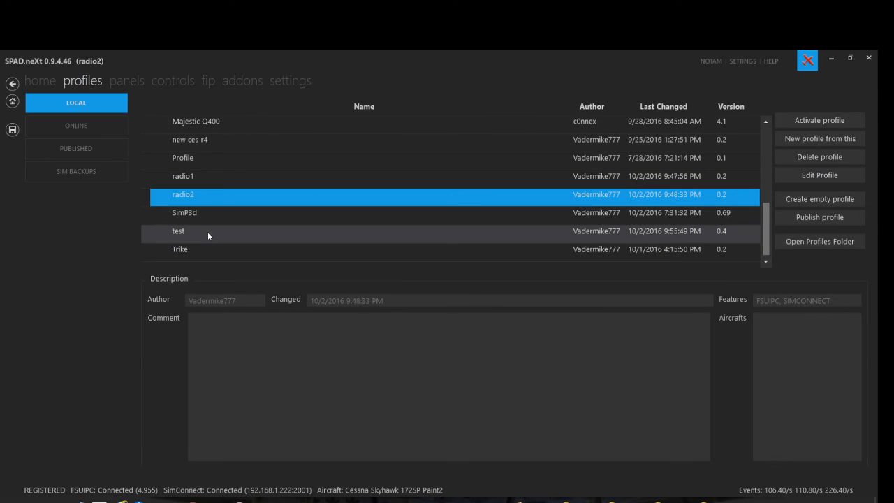
pyautogui.click(208, 231)
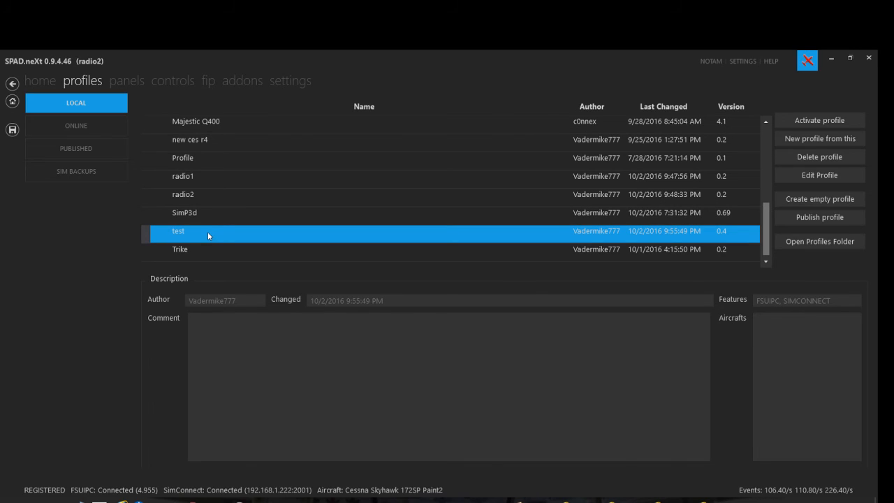
pyautogui.doubleClick(208, 231)
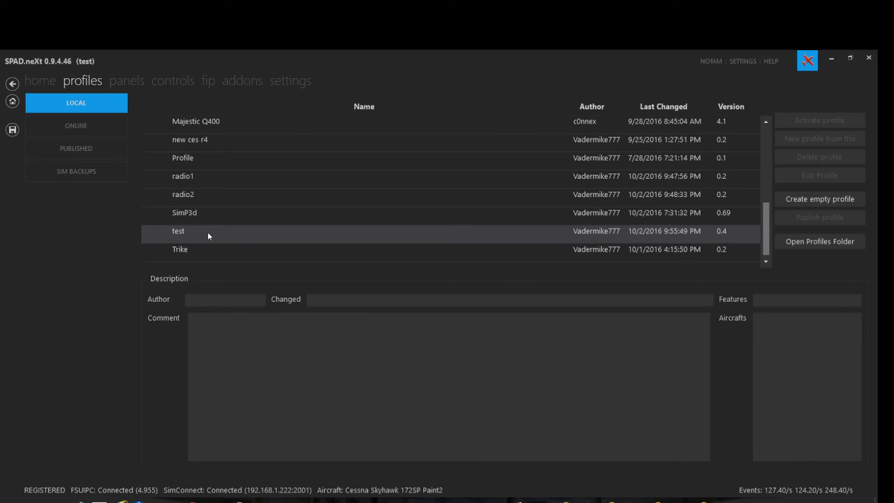
pyautogui.click(128, 82)
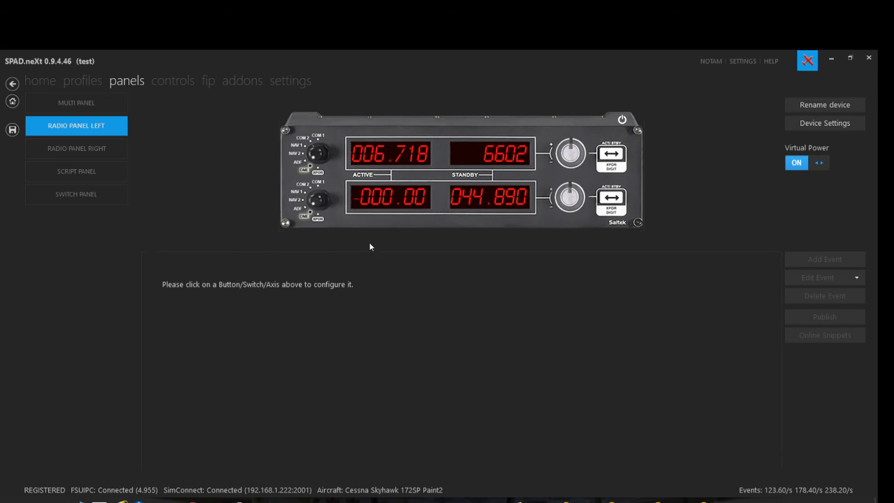
pyautogui.click(566, 199)
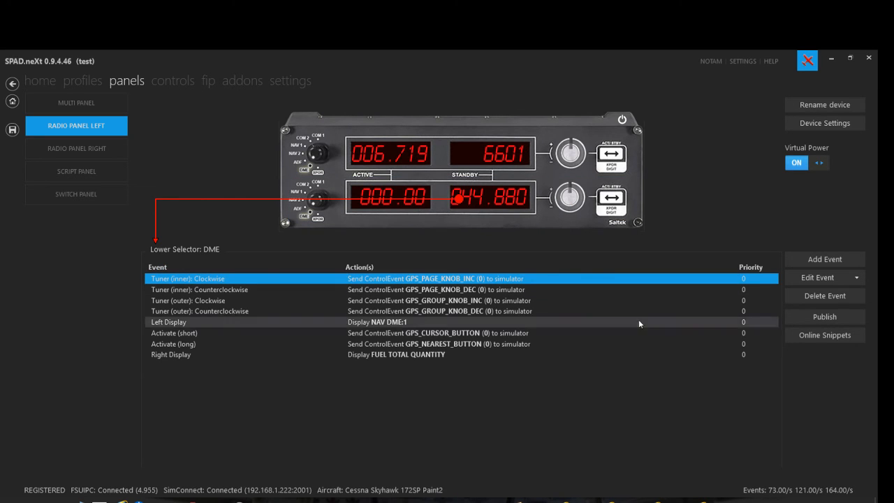
# Delete the lower DME selector's four inner and outer tuner events and its short and long Activate events, keeping both display events.
pyautogui.click(807, 296)
pyautogui.click(807, 296)
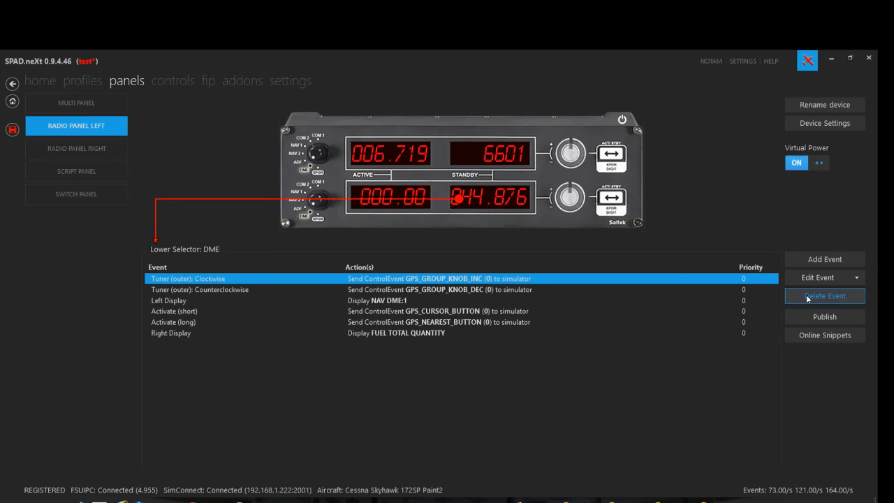
pyautogui.click(807, 296)
pyautogui.click(807, 296)
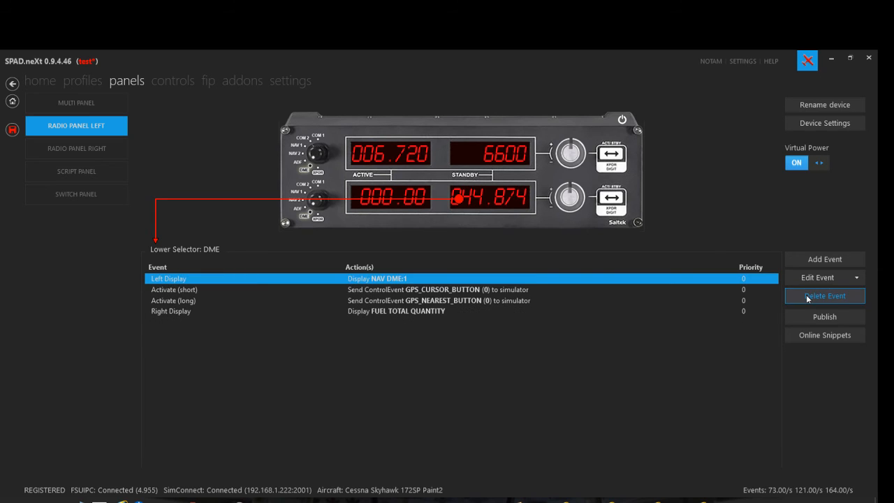
pyautogui.click(474, 289)
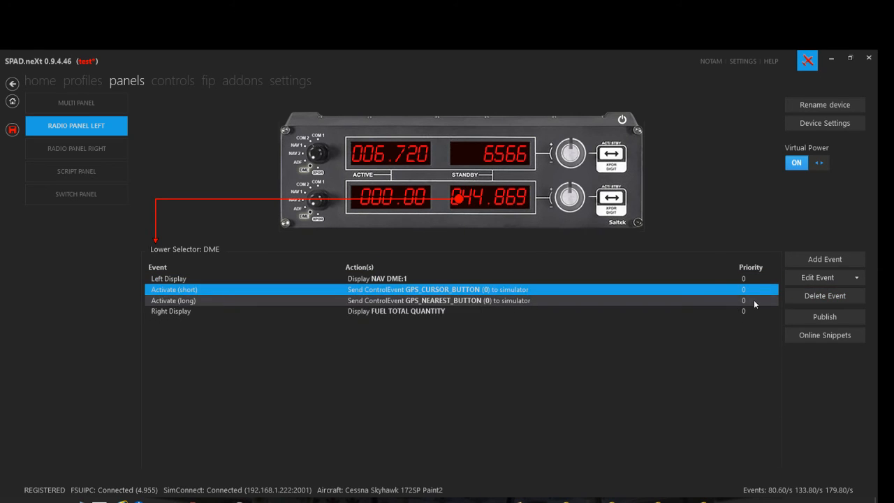
pyautogui.click(824, 296)
pyautogui.click(824, 297)
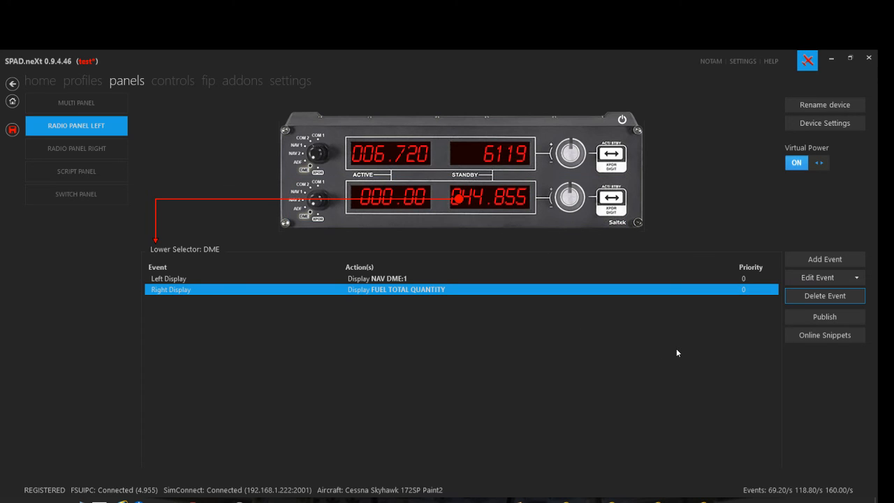
# Paste the copied GPS_ZOOMIN_BUTTON tuner event into the lower DME selector and save the test profile.
pyautogui.click(858, 280)
pyautogui.click(821, 305)
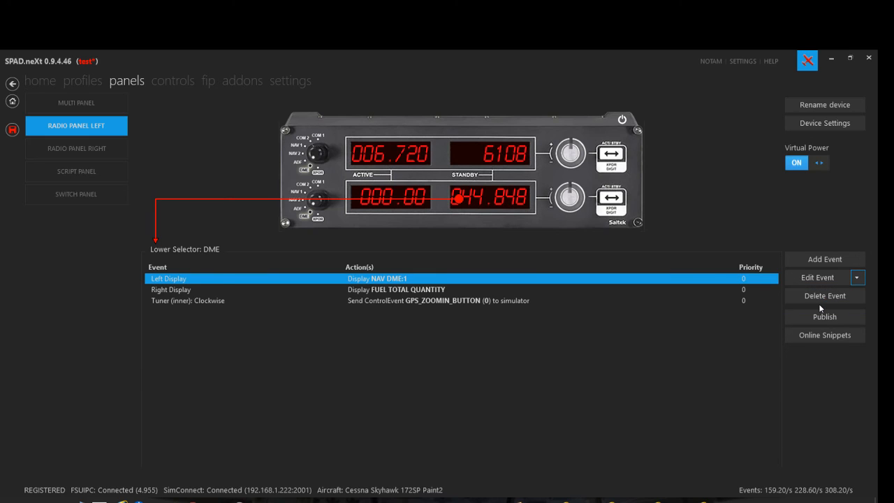
pyautogui.click(10, 131)
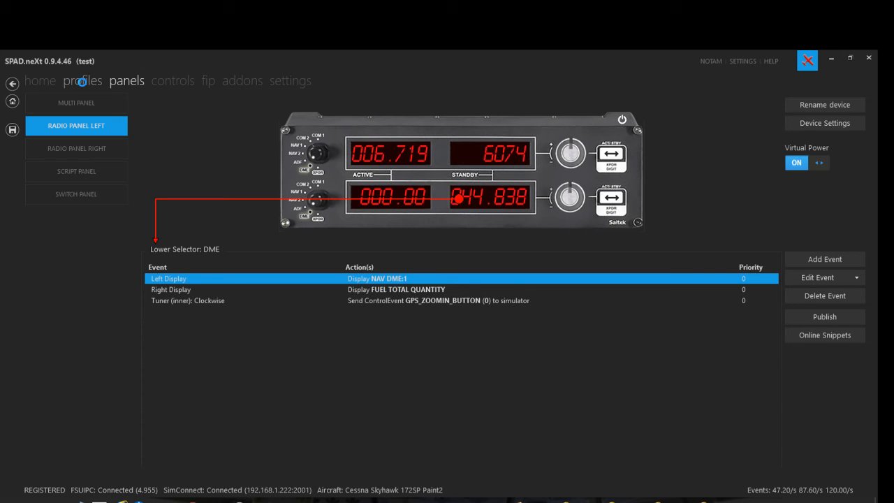
# Activate the radio2 profile again and open the upper DME selector's events on its left radio panel.
pyautogui.click(82, 82)
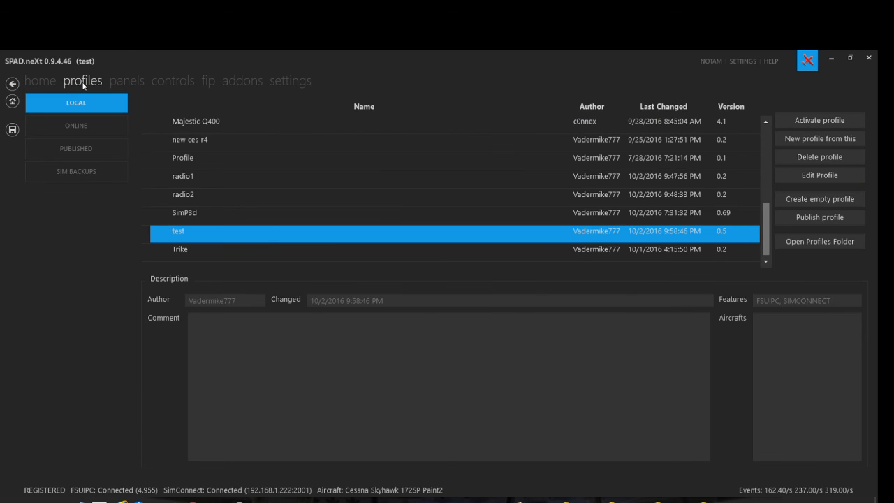
pyautogui.click(172, 193)
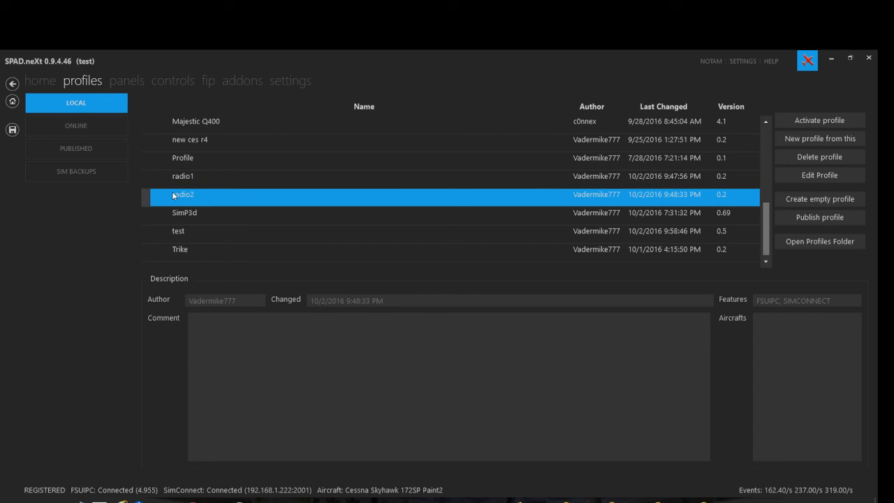
pyautogui.doubleClick(171, 191)
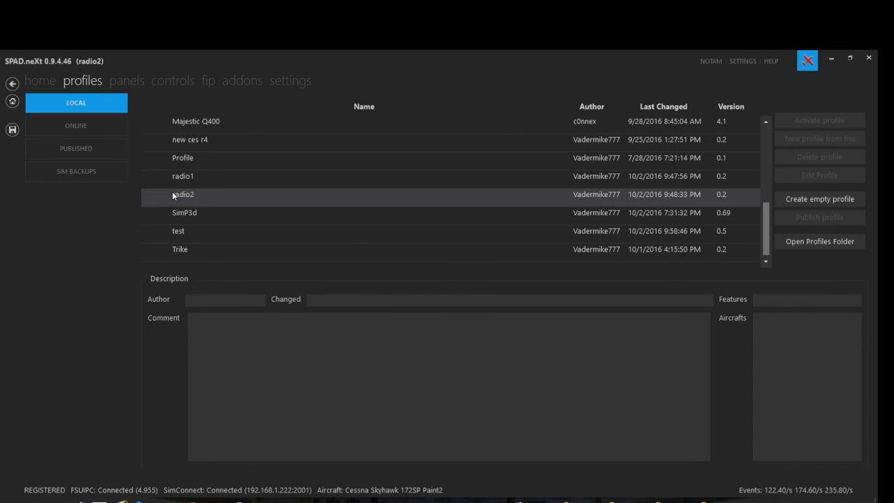
pyautogui.click(129, 81)
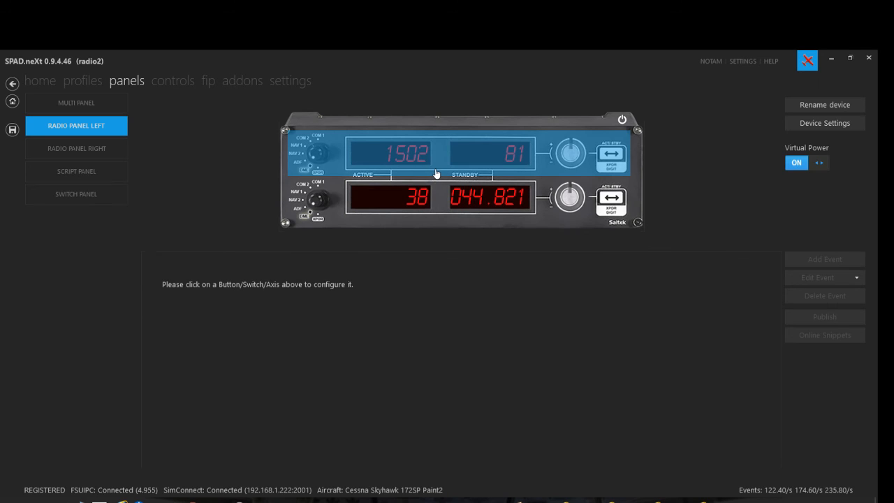
pyautogui.click(417, 161)
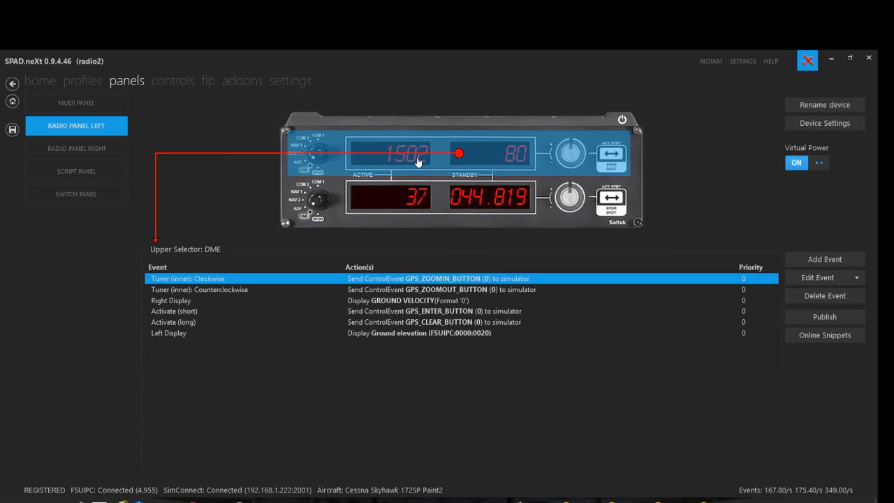
# Copy only the Tuner (inner): Counterclockwise event with GPS_ZOOMOUT_BUTTON from the upper DME selector.
pyautogui.click(459, 289)
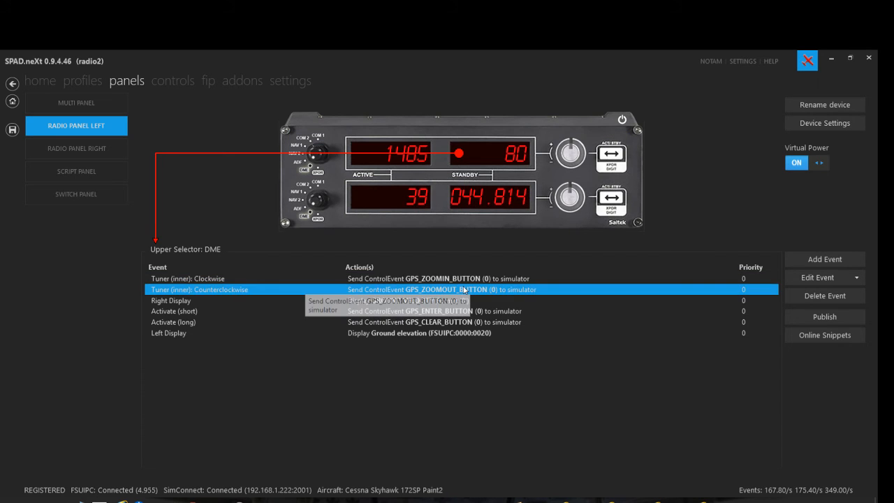
pyautogui.click(861, 280)
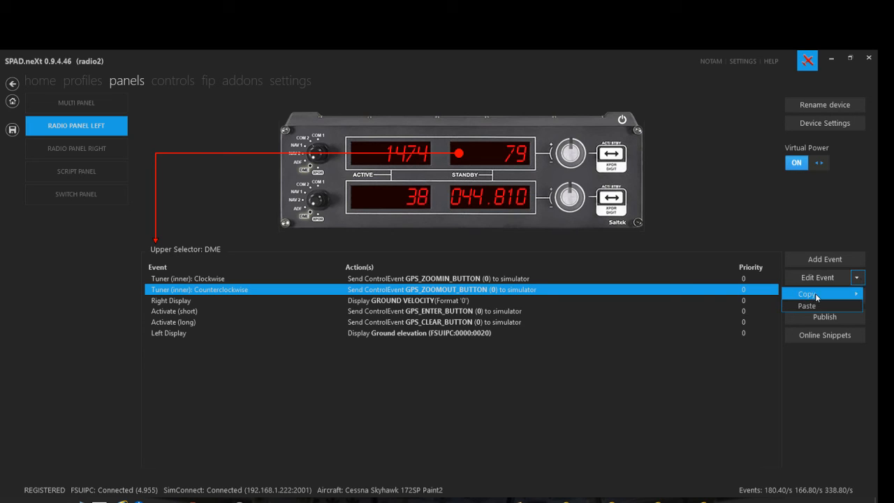
pyautogui.moveTo(810, 294)
pyautogui.click(747, 296)
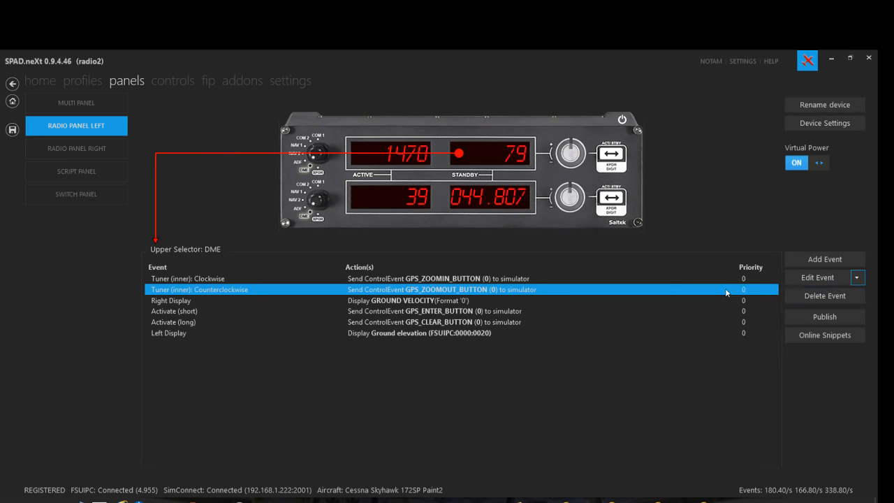
# Switch back to the test profile and open the left radio panel's lower DME selector events.
pyautogui.click(81, 83)
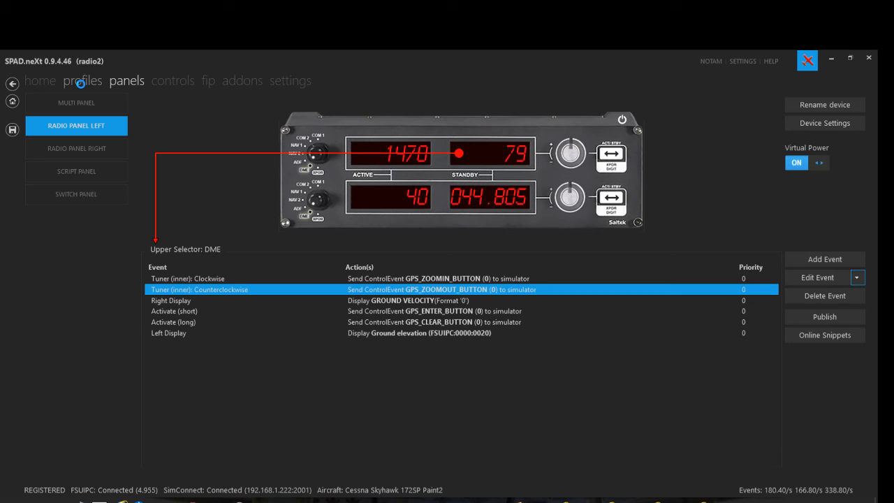
pyautogui.scroll(-1, 219, 227)
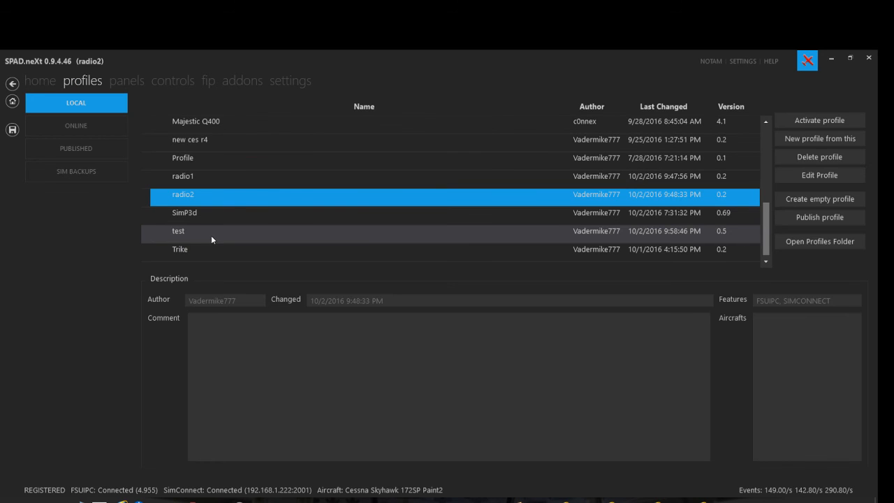
pyautogui.click(211, 238)
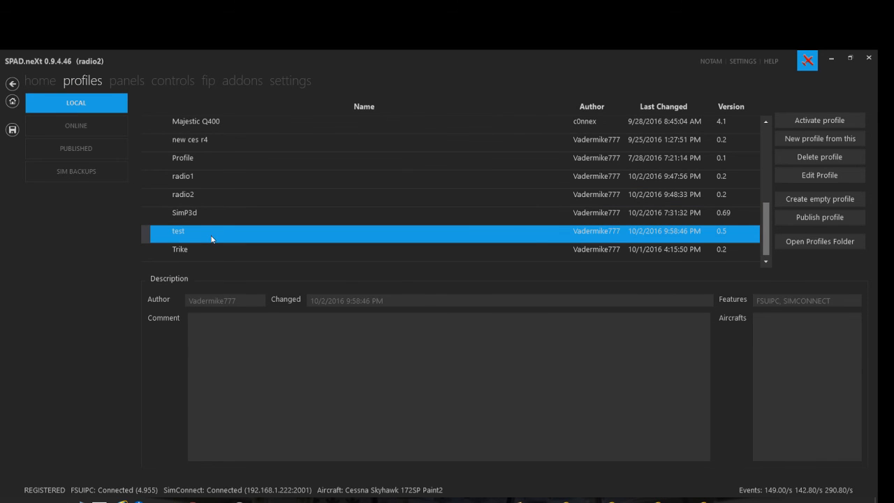
pyautogui.doubleClick(212, 239)
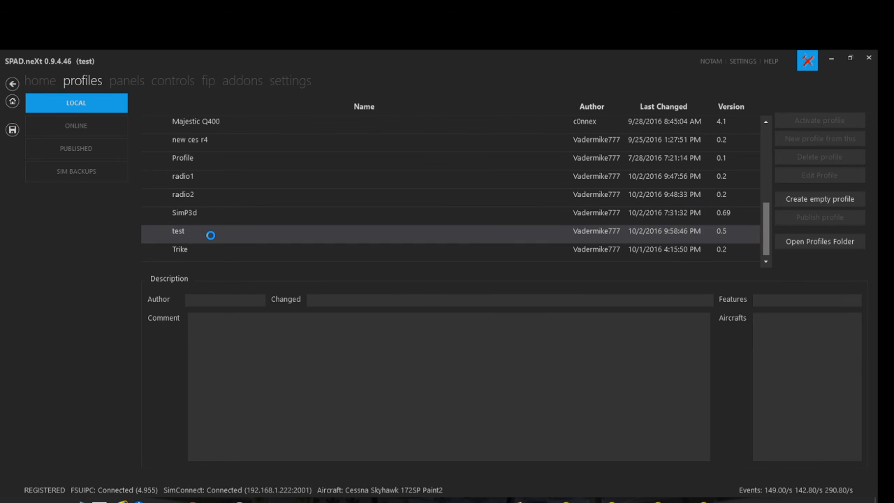
pyautogui.click(121, 84)
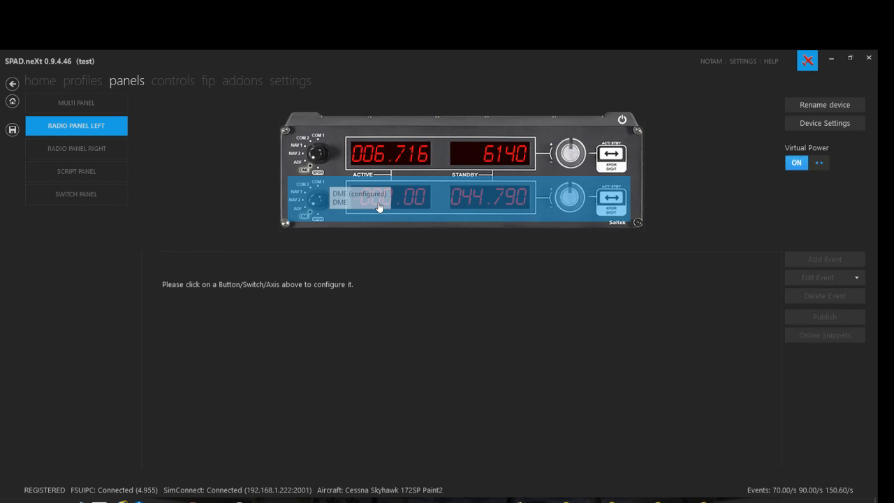
pyautogui.click(409, 201)
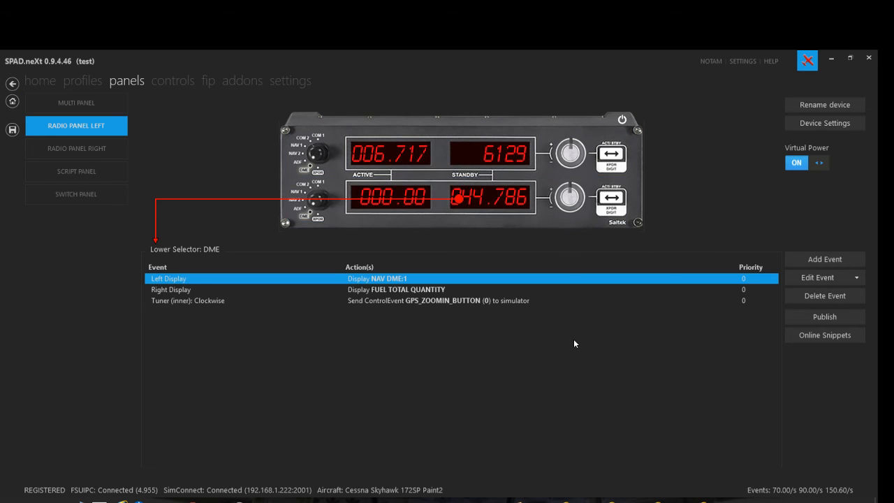
# Paste the copied GPS_ZOOMOUT_BUTTON tuner event into the lower DME selector and save the profile.
pyautogui.click(856, 278)
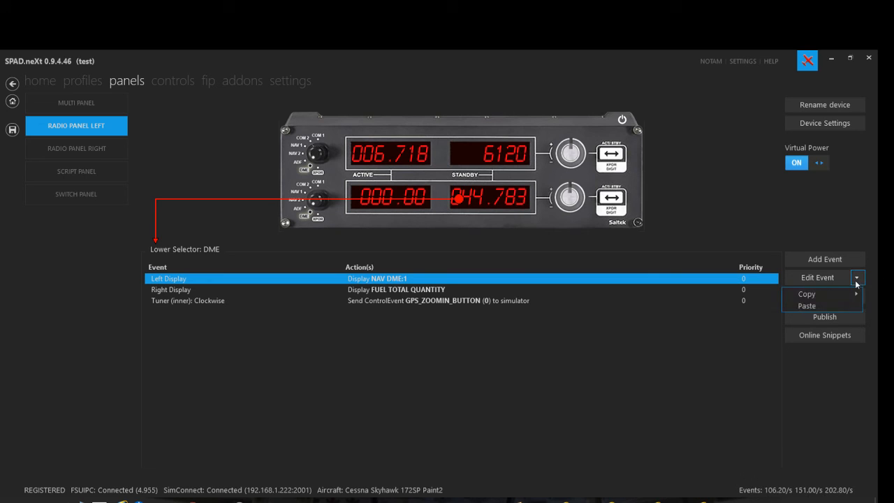
pyautogui.click(807, 306)
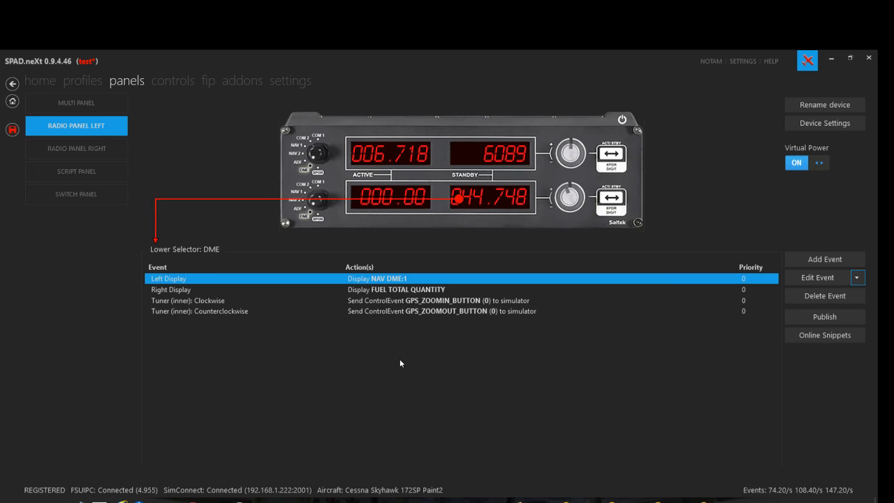
pyautogui.click(13, 130)
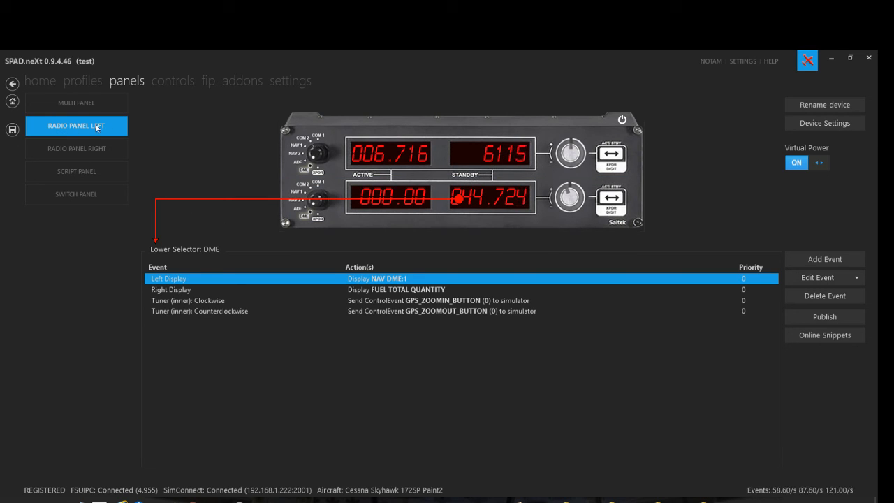
pyautogui.click(94, 80)
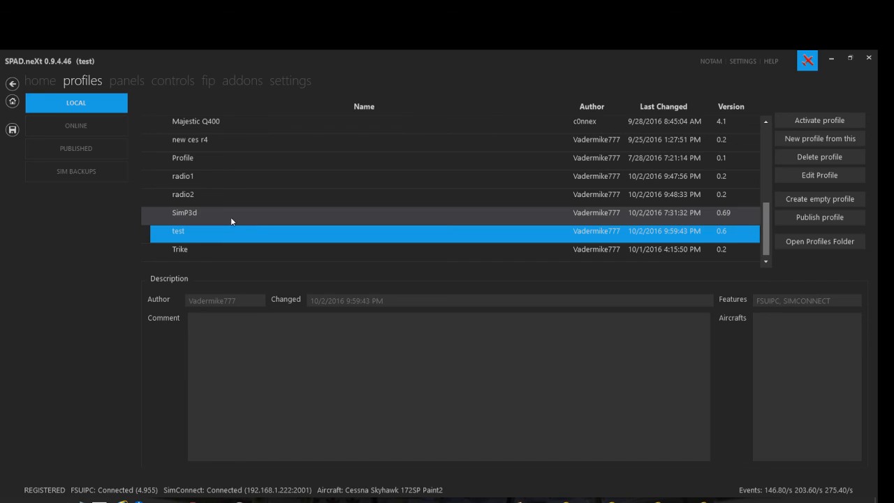
pyautogui.click(232, 217)
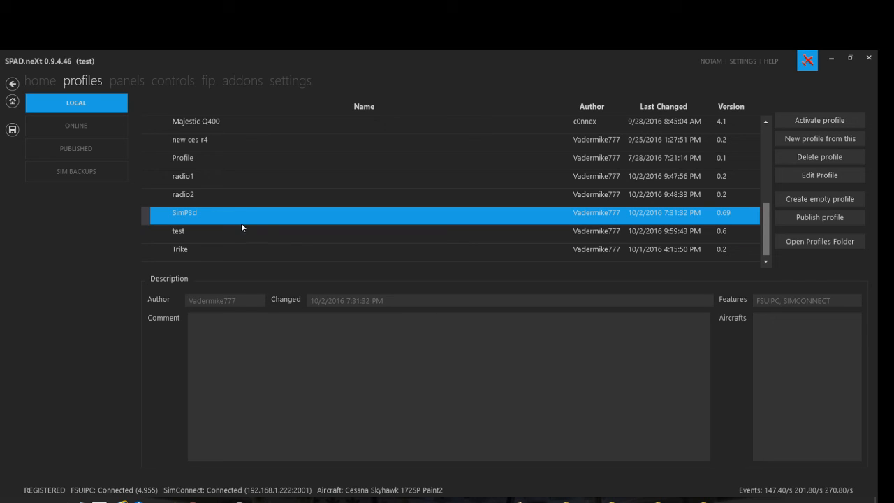
pyautogui.click(220, 234)
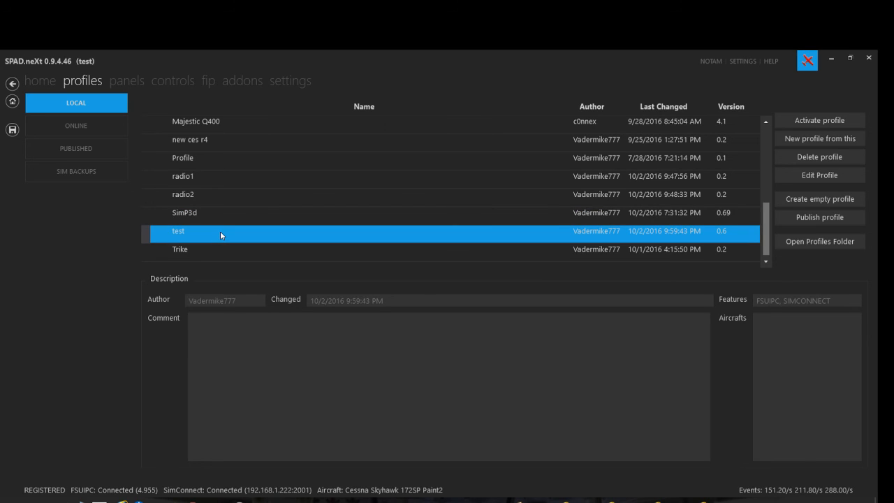